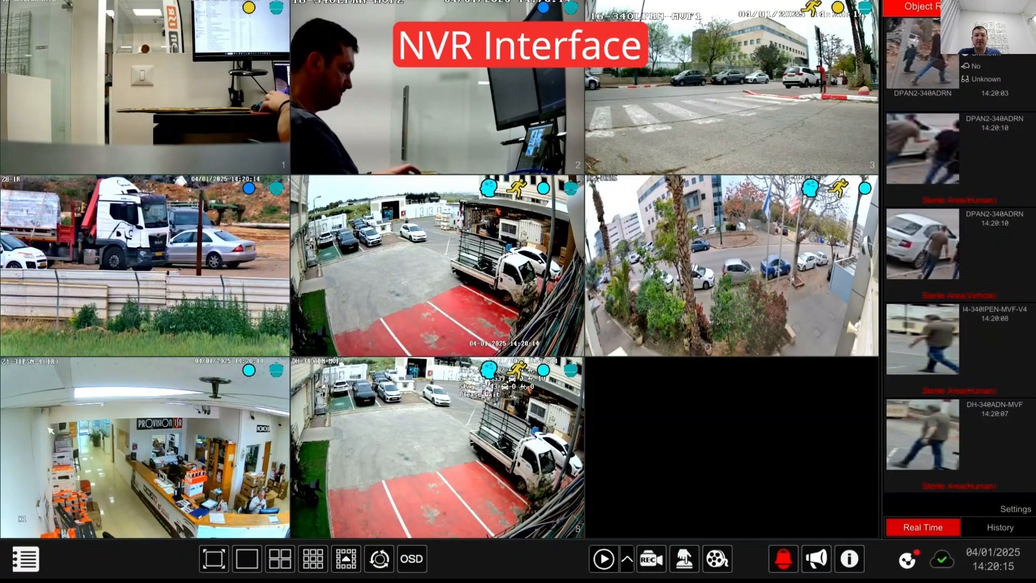
Step: Open Parking Lot Management configuration from the Applications section of the main menu
click(22, 555)
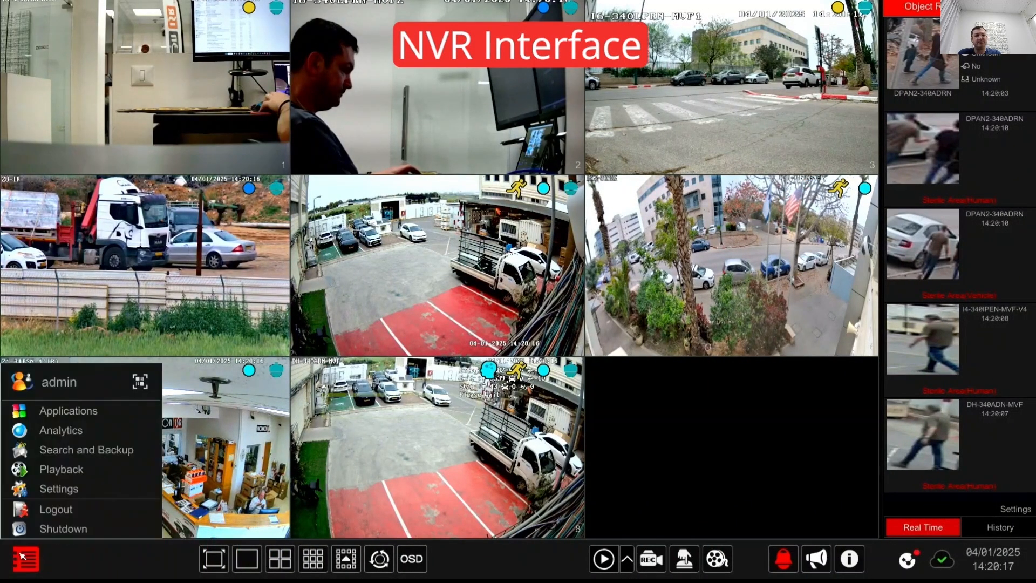
click(54, 418)
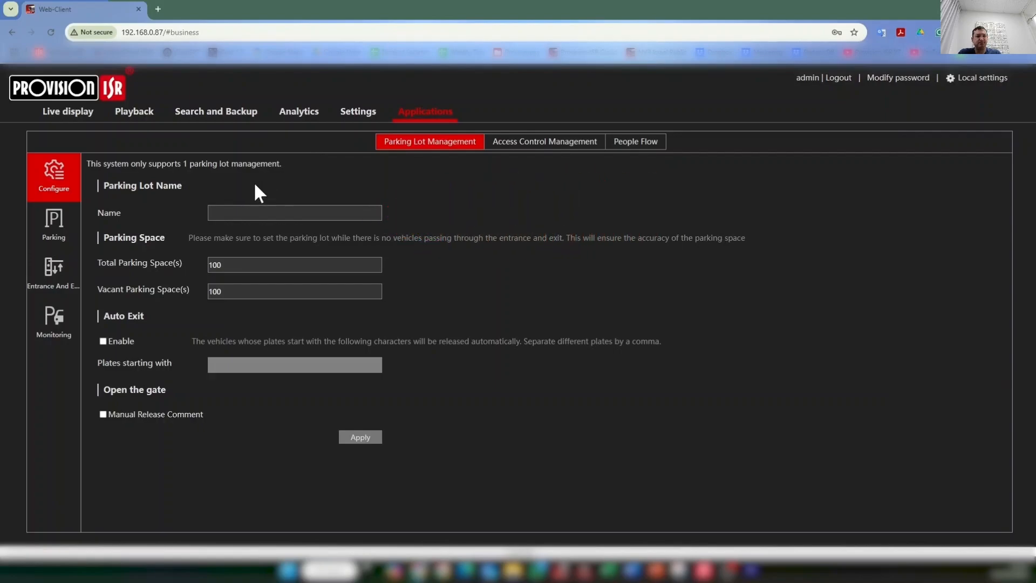
Step: Enter 'Office Block Parking' as the lot name, with 50 total and 50 vacant spaces
click(295, 212)
text(O)
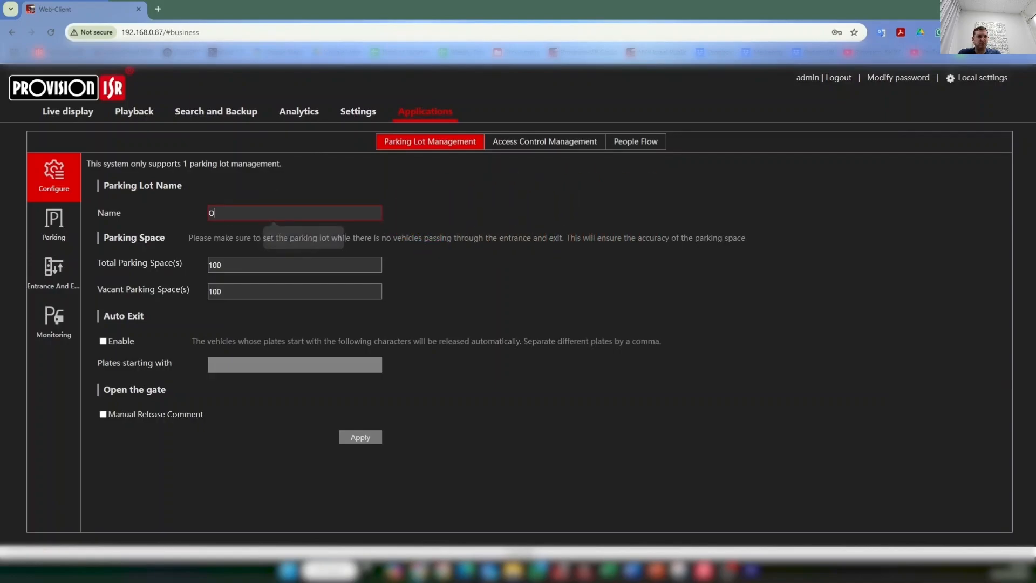
text(ffice Block)
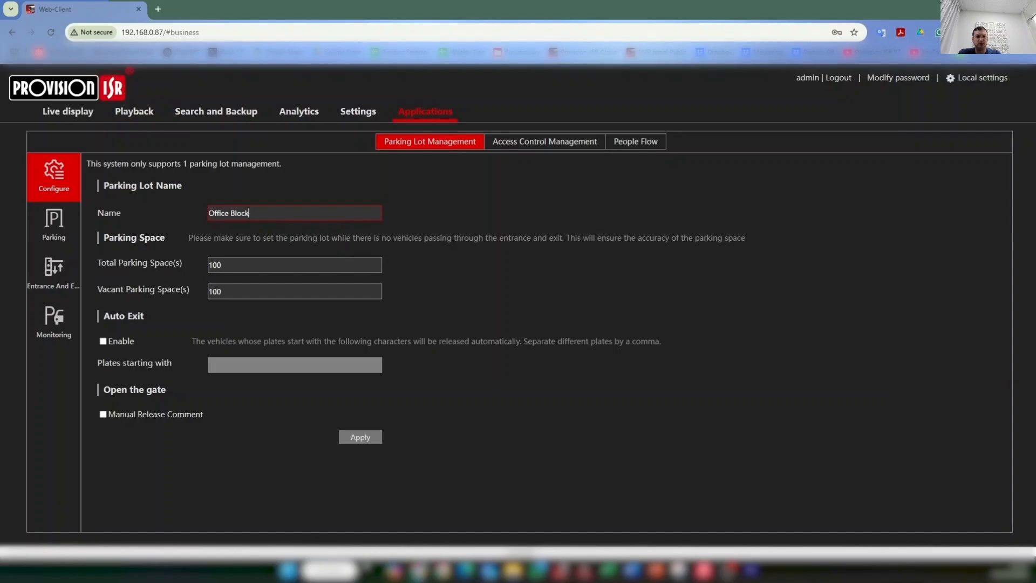
text( Parking)
key(Tab)
text(50)
key(Tab)
text(50)
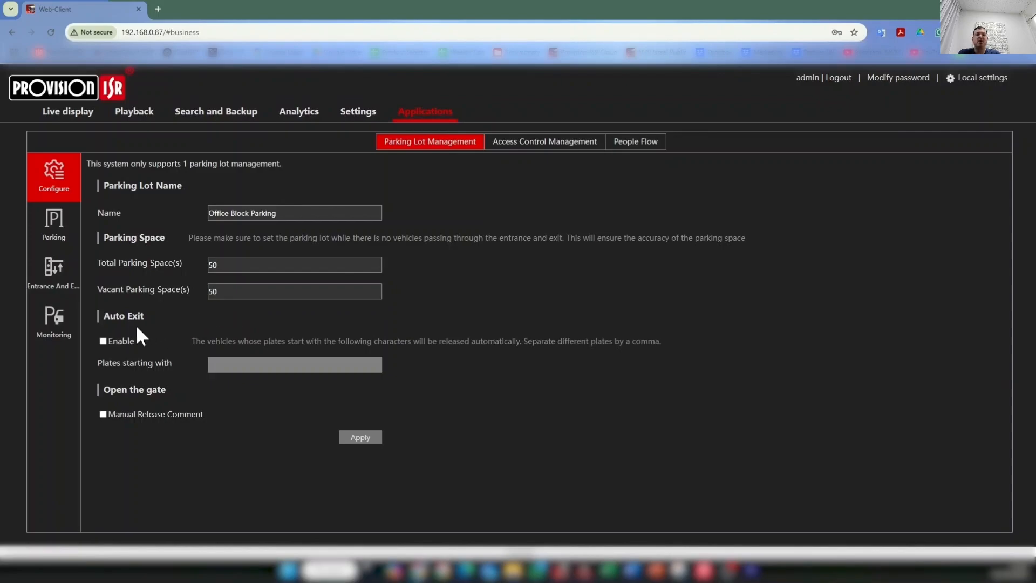
Step: Enable Auto Exit for plates starting 45,97,ty, tick Manual Release Comment, and apply the settings
click(102, 342)
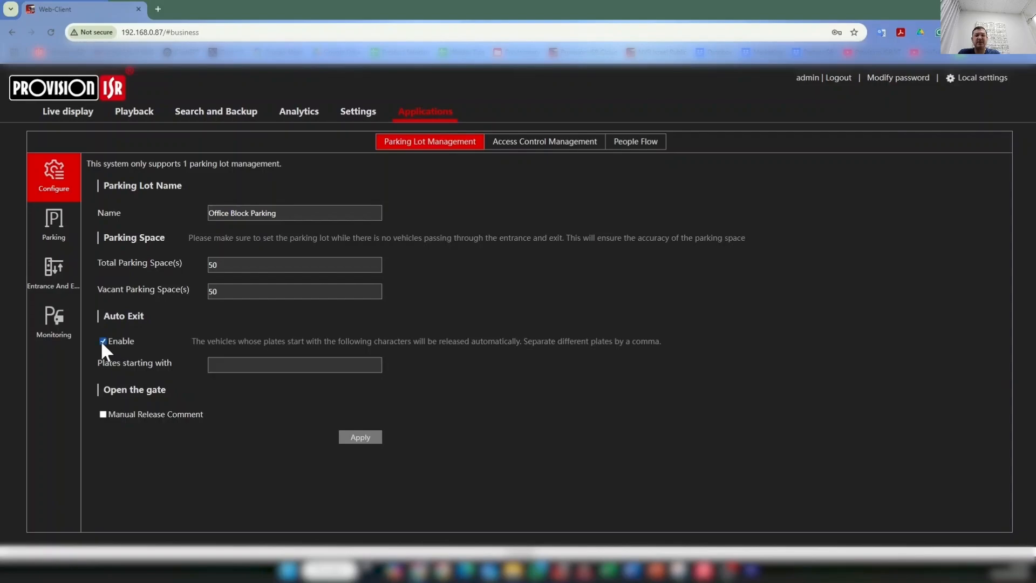
click(294, 365)
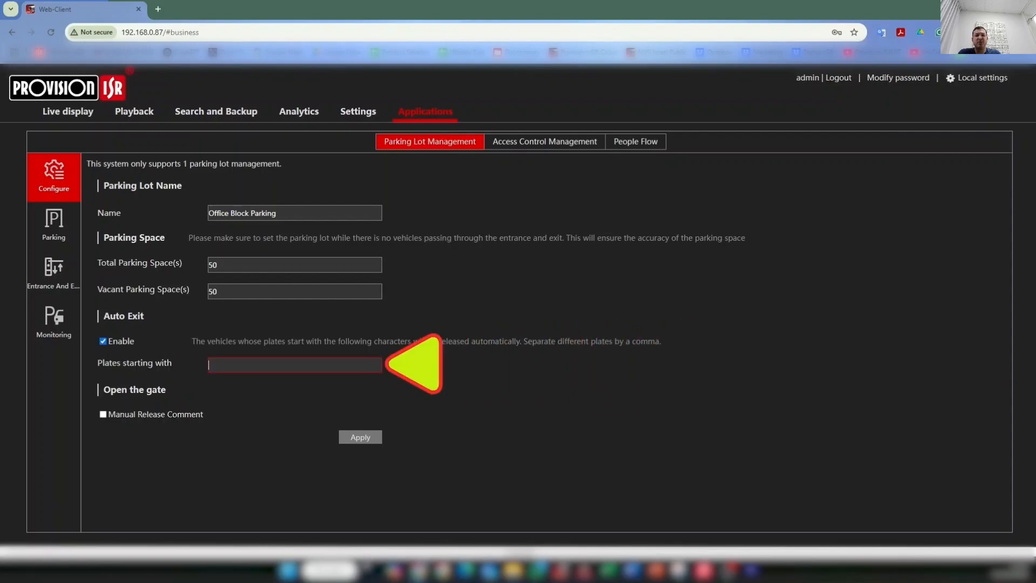
text(45,97)
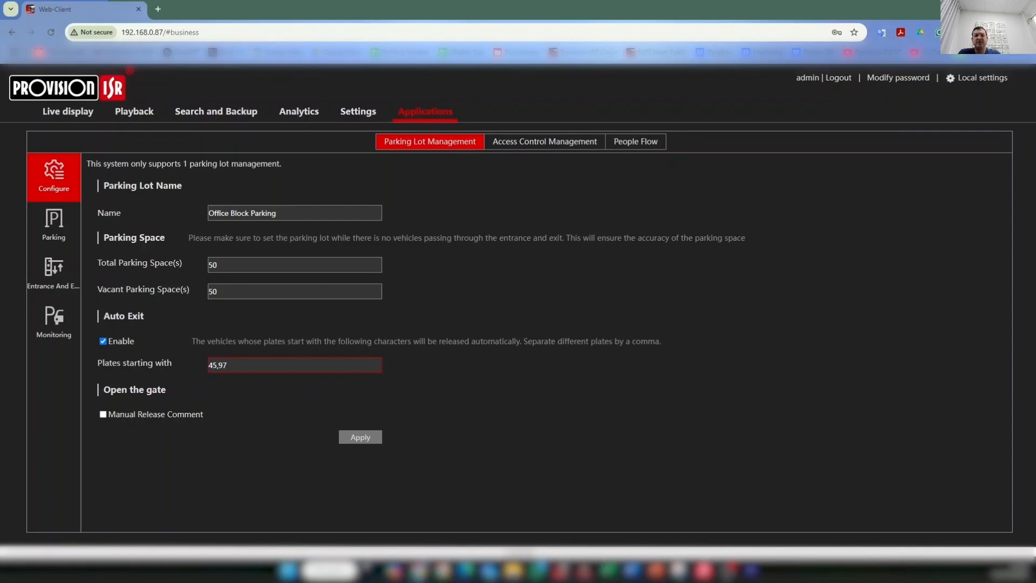
text(,ty)
click(103, 414)
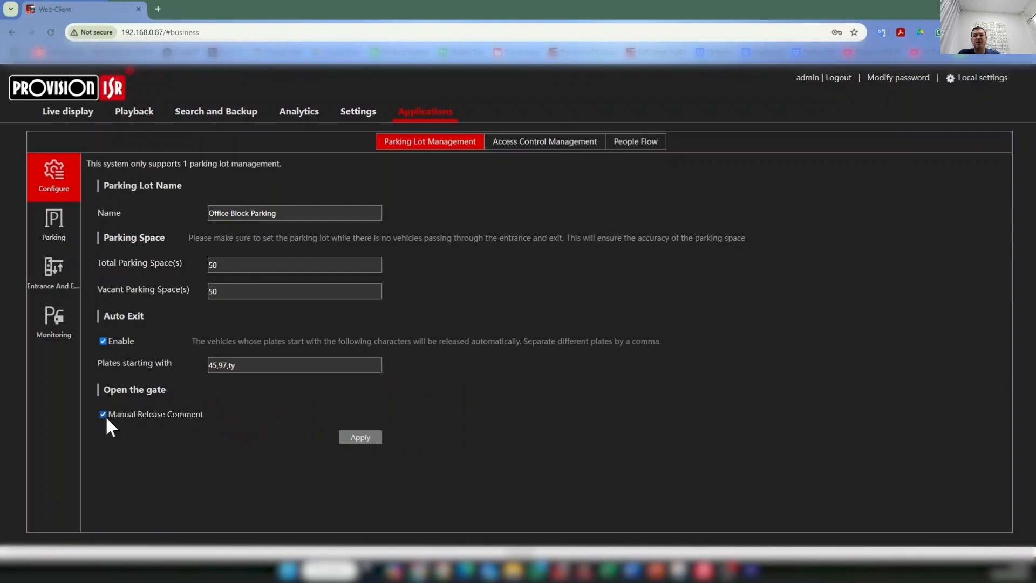
click(350, 438)
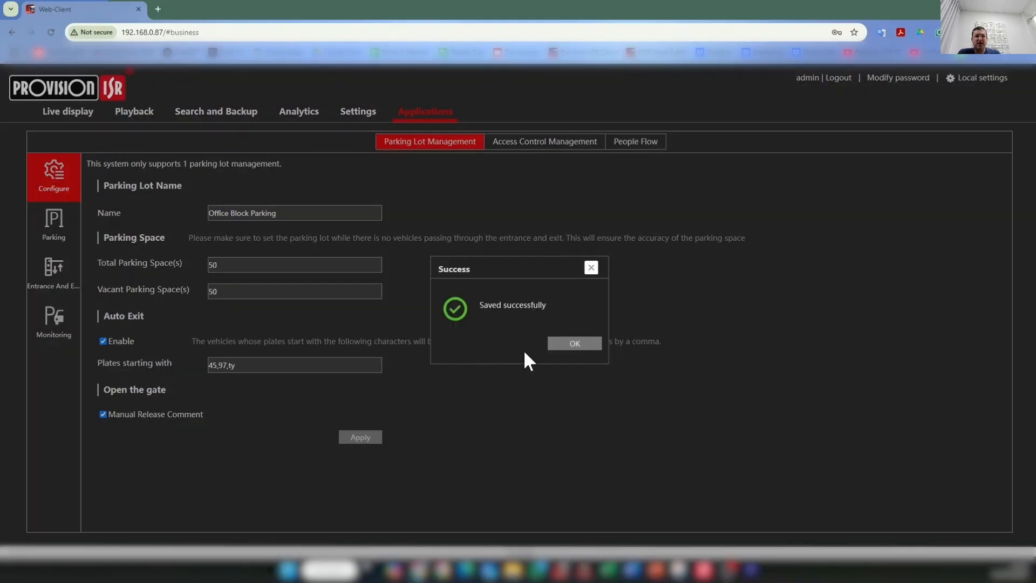
click(557, 347)
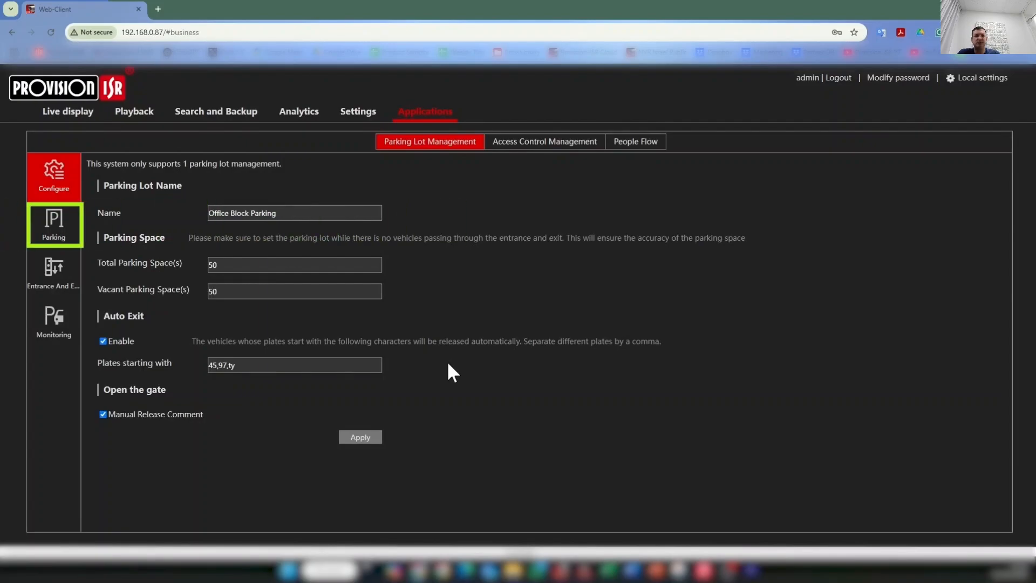
Step: Go to Settings > Events and Analytics > Database > Vehicle Database
click(52, 228)
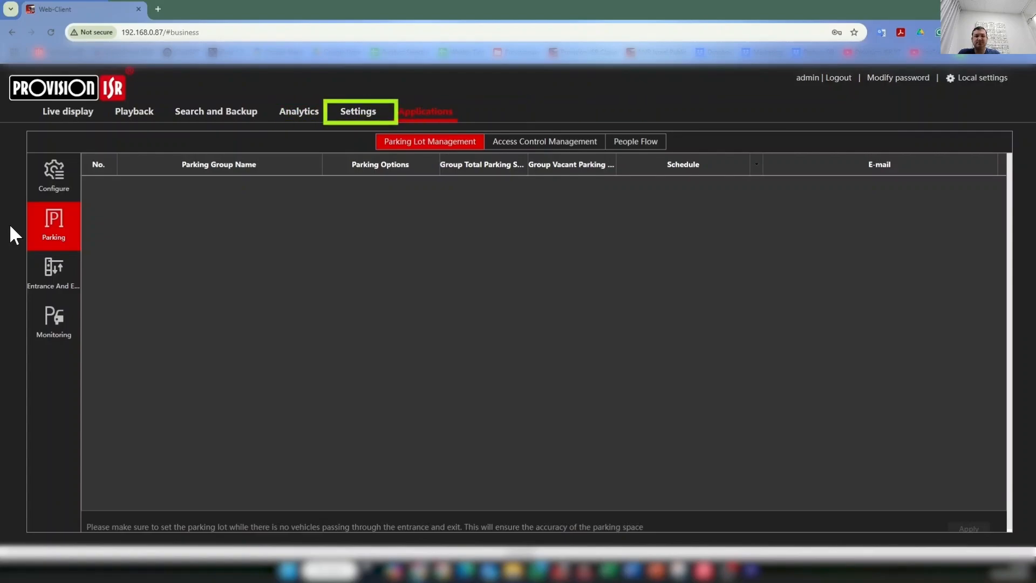
click(340, 117)
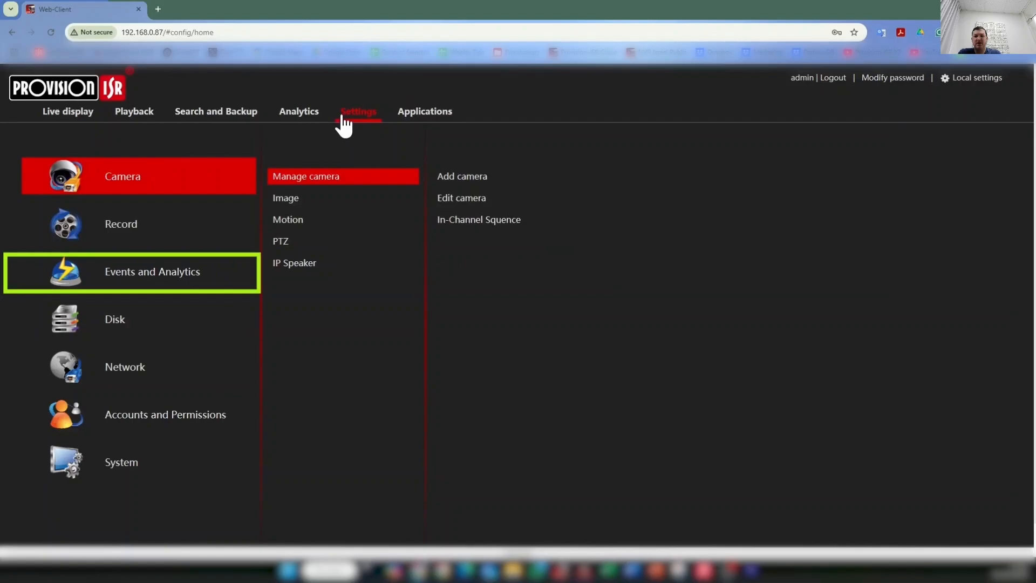
click(177, 277)
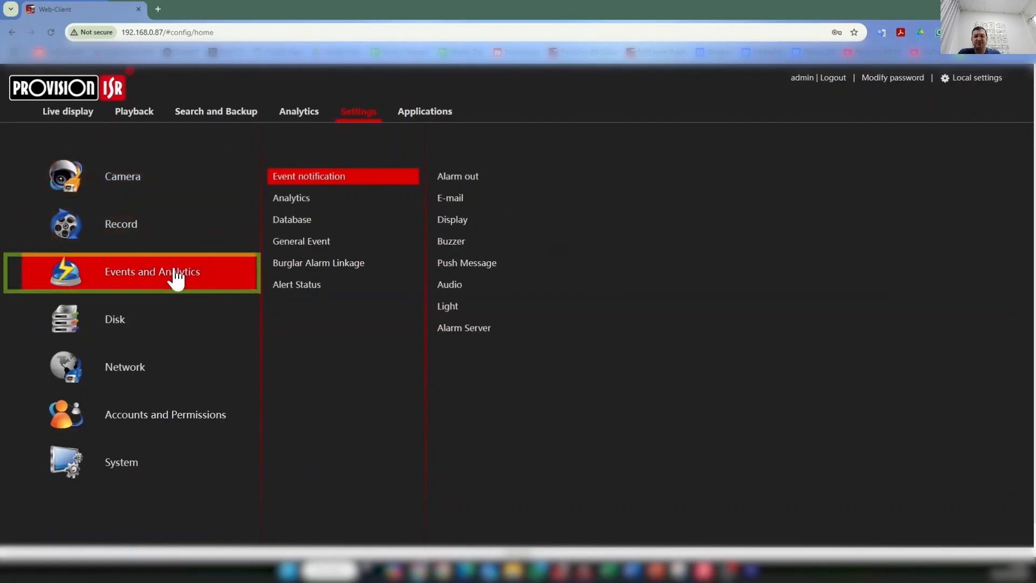
click(293, 221)
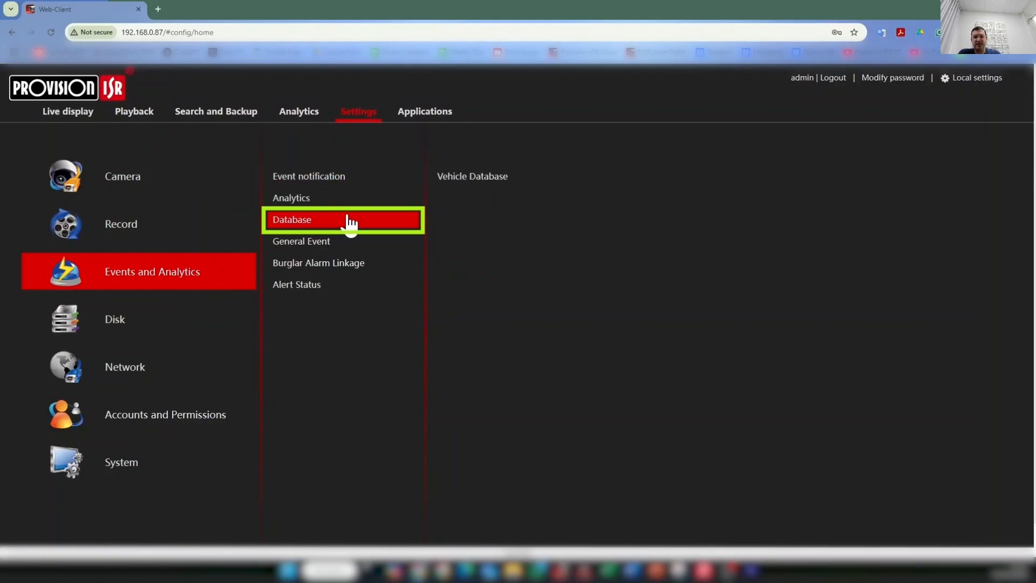
click(455, 178)
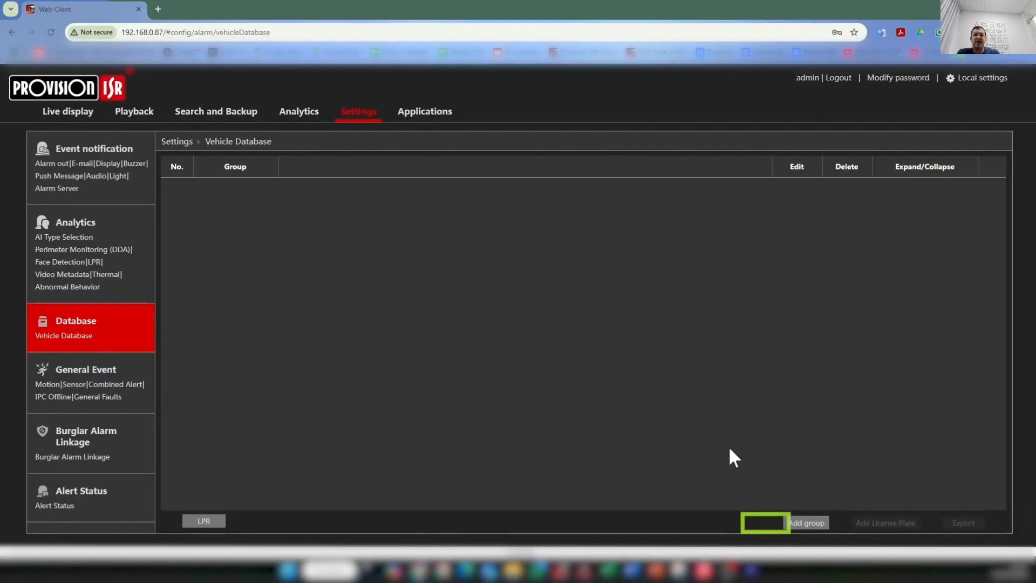
Step: Add two vehicle groups named 'Company 1' and 'Company 2'
click(801, 523)
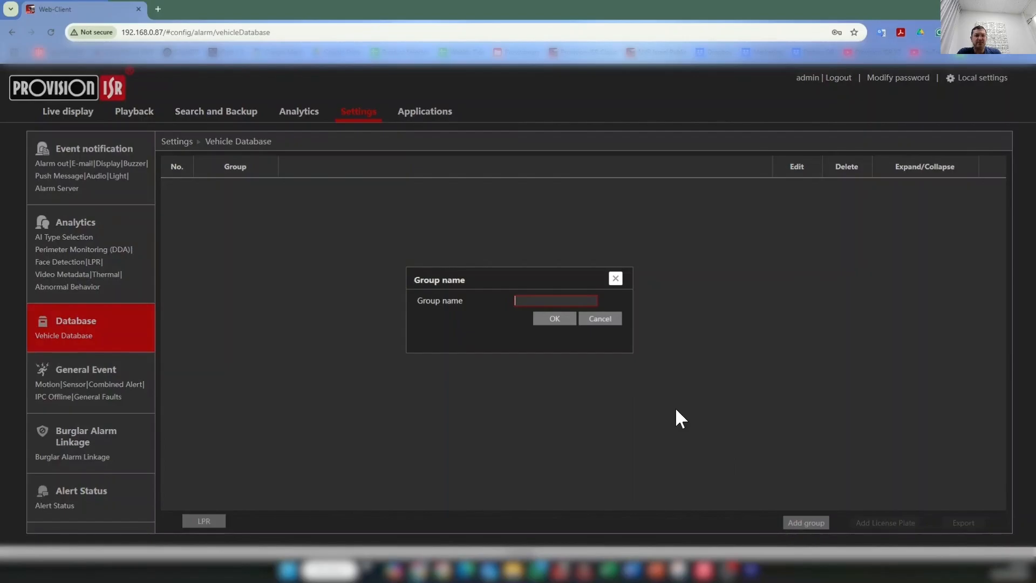
text(Company 1)
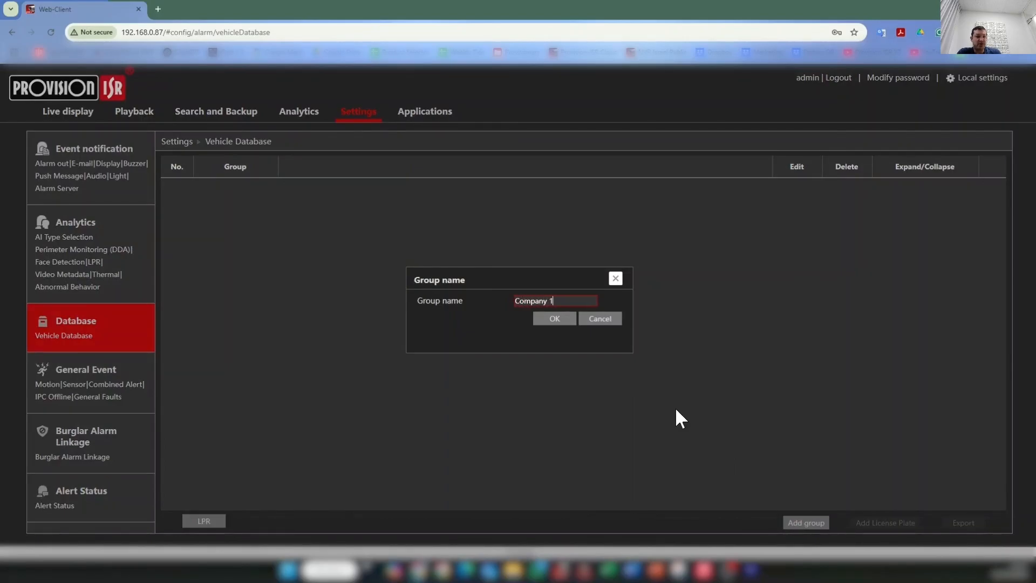
click(546, 323)
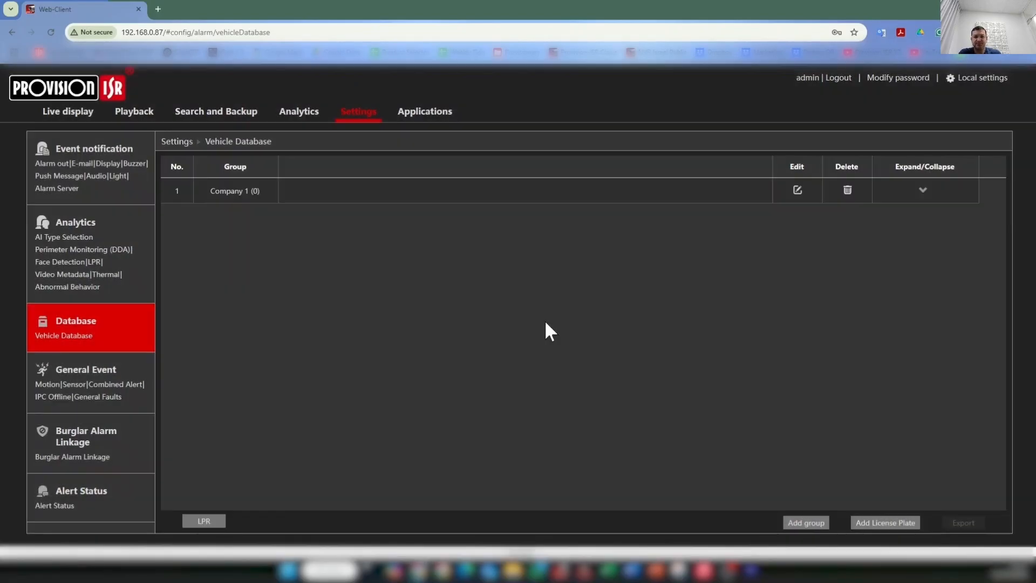
click(795, 521)
text(Company 2)
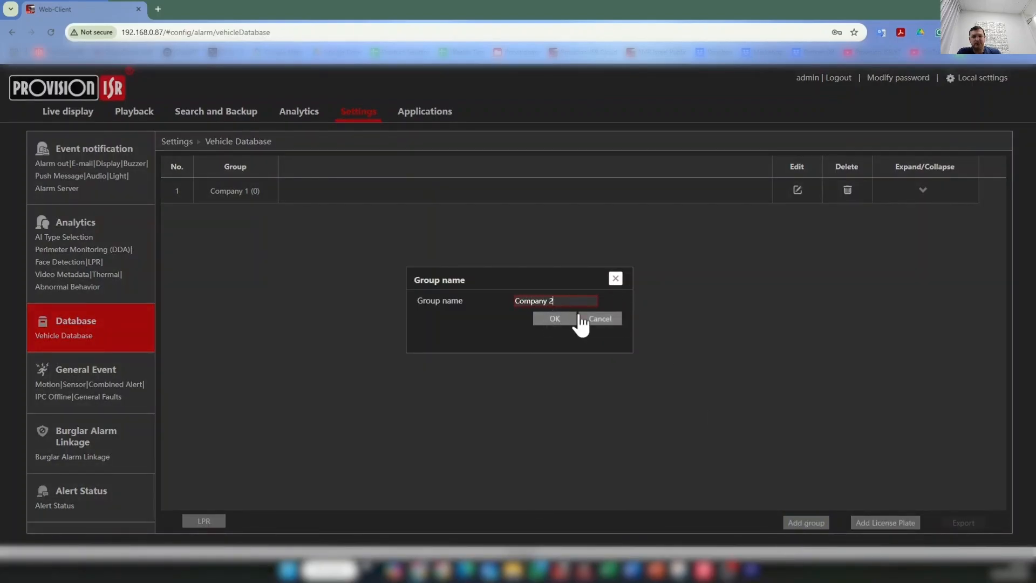
click(557, 319)
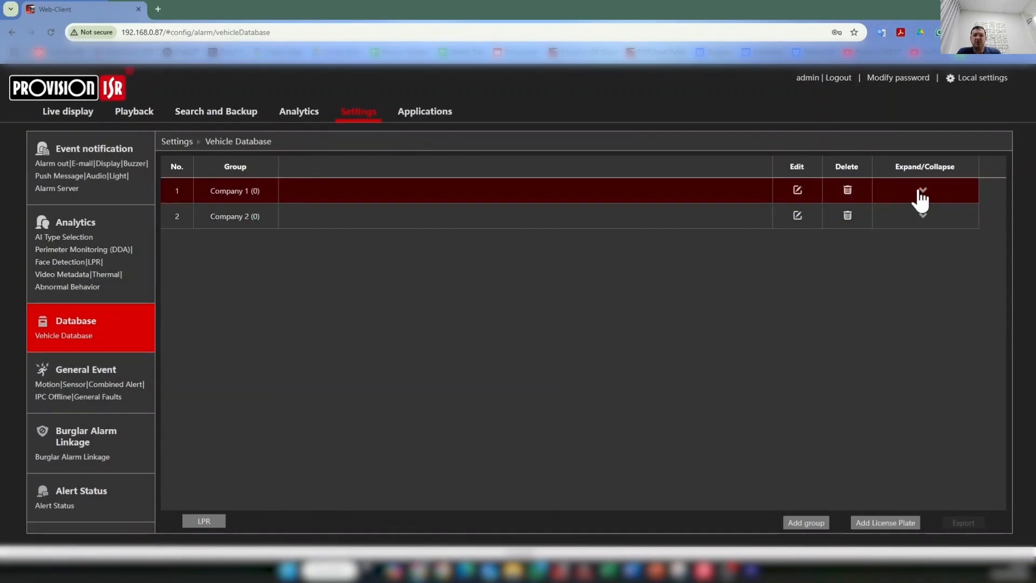
click(923, 196)
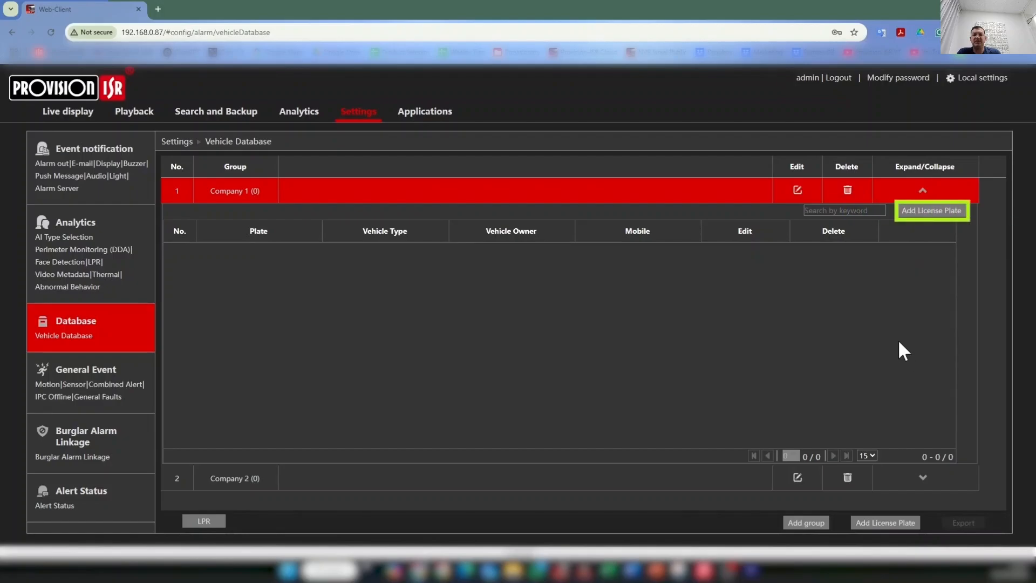
click(915, 211)
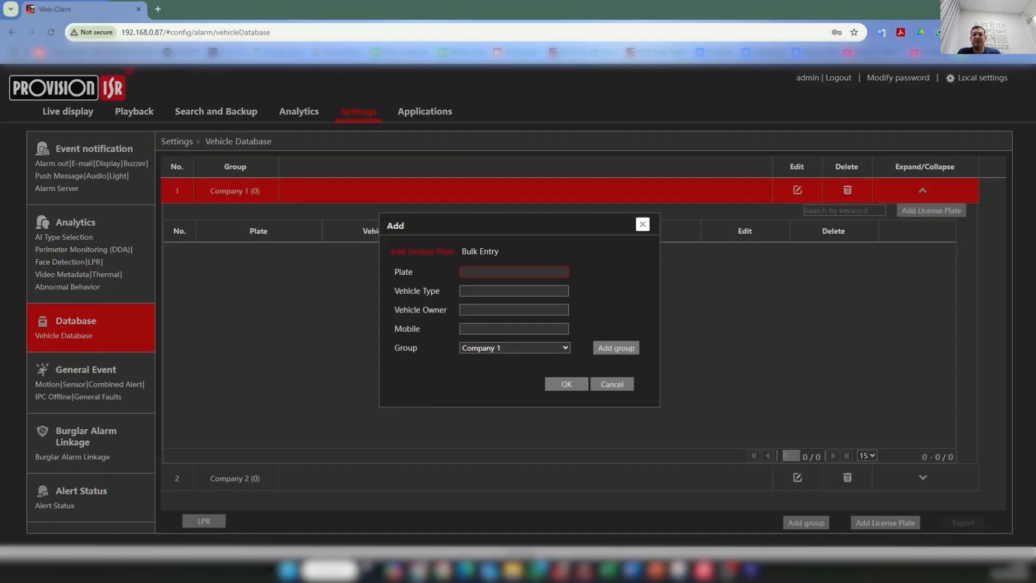
text(8989365)
key(Tab)
text(Sedan)
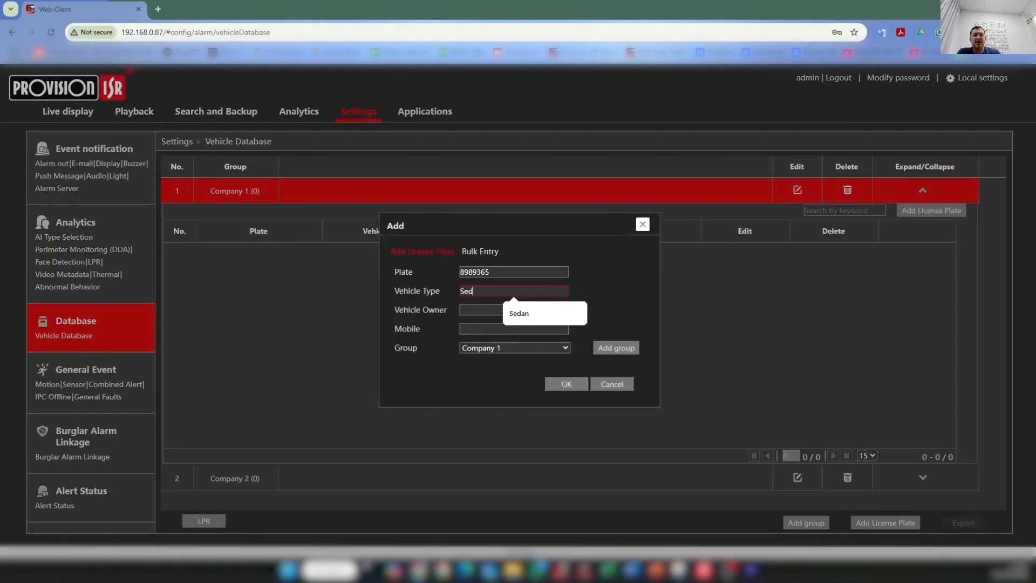
key(Tab)
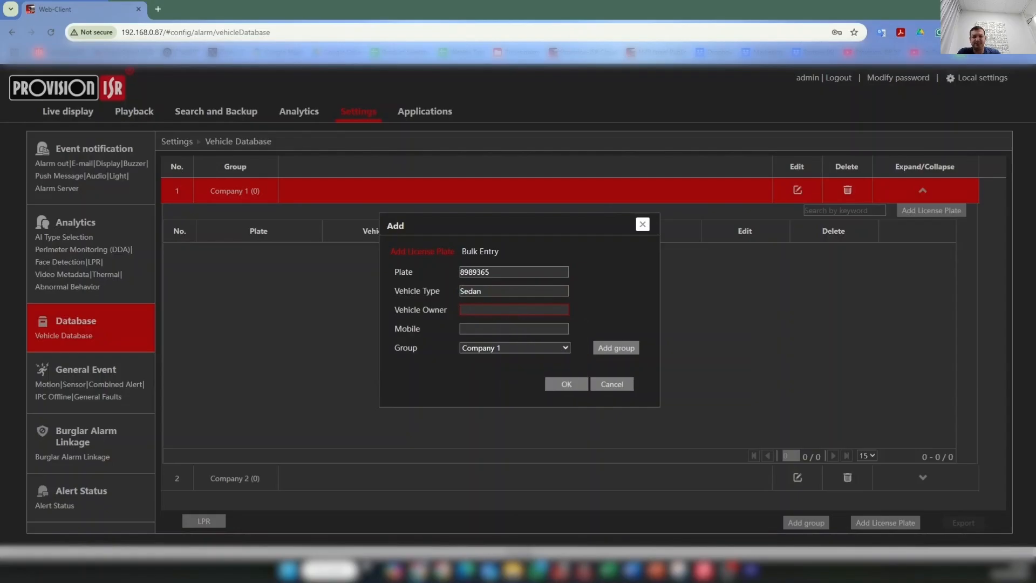
text(Pete)
key(Tab)
text(55656)
click(564, 384)
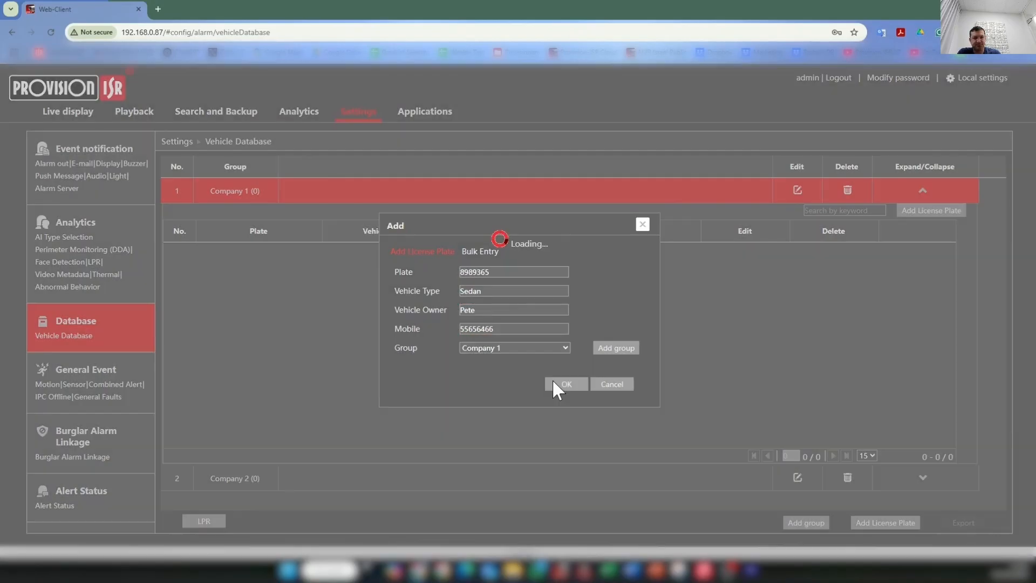
click(574, 343)
click(919, 218)
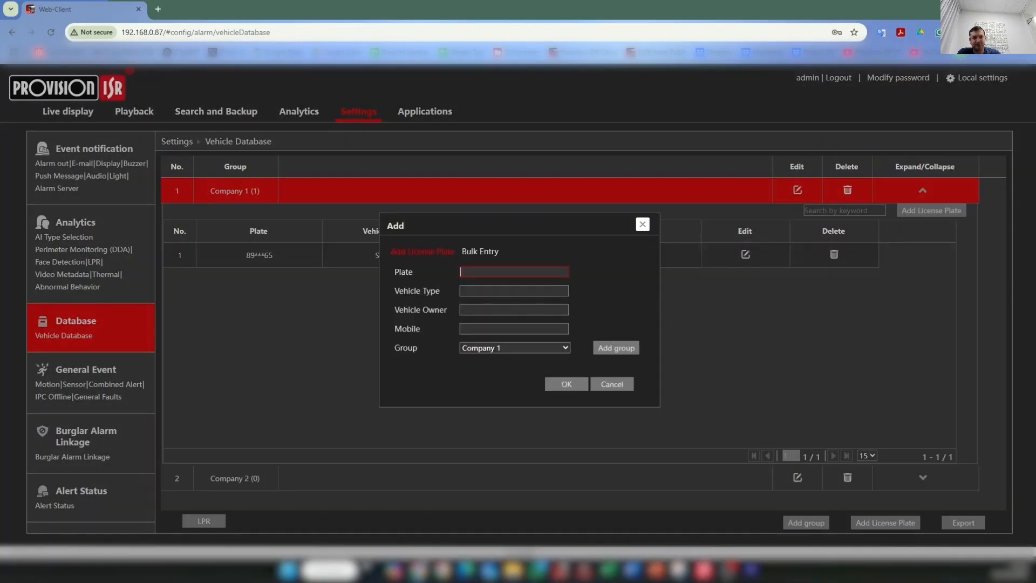
text(7067771)
key(Tab)
text(Bus)
key(Tab)
text(Harry)
key(Tab)
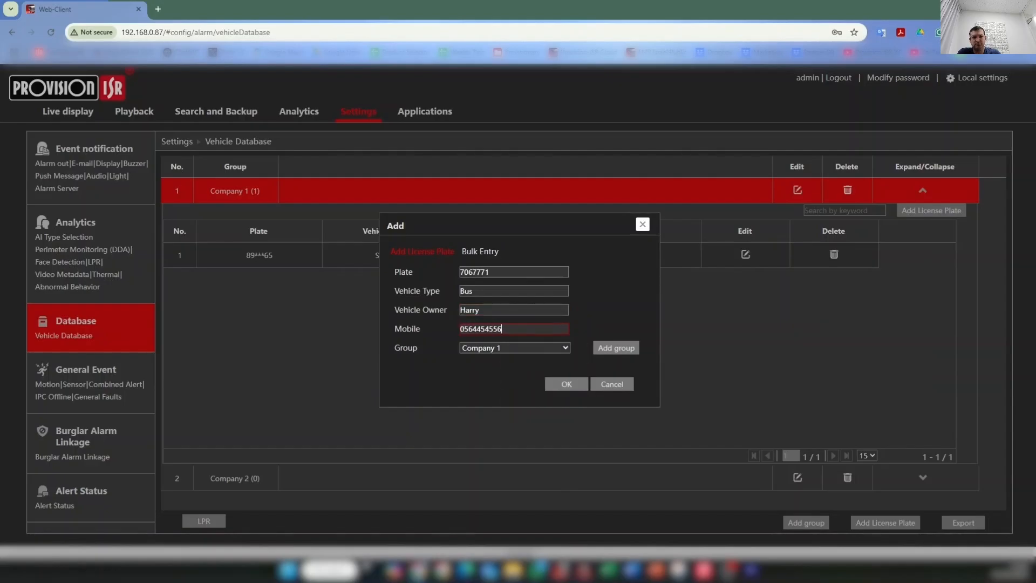
click(561, 383)
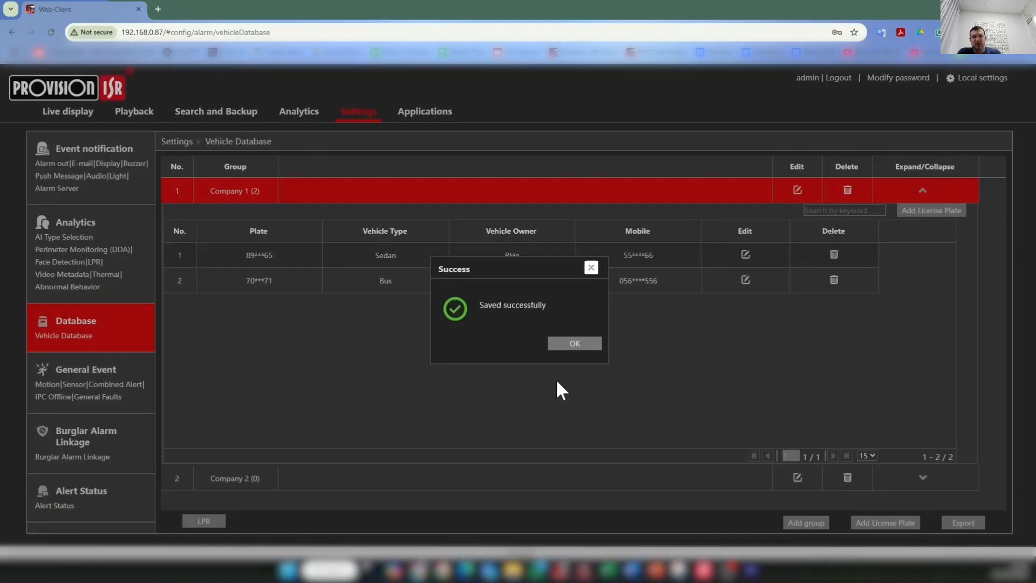
click(561, 351)
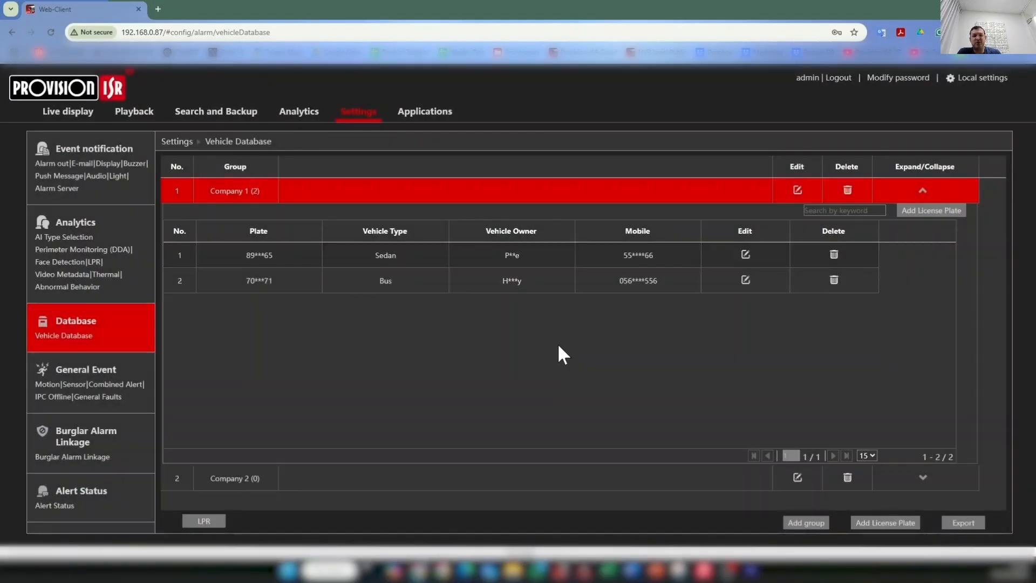
click(923, 196)
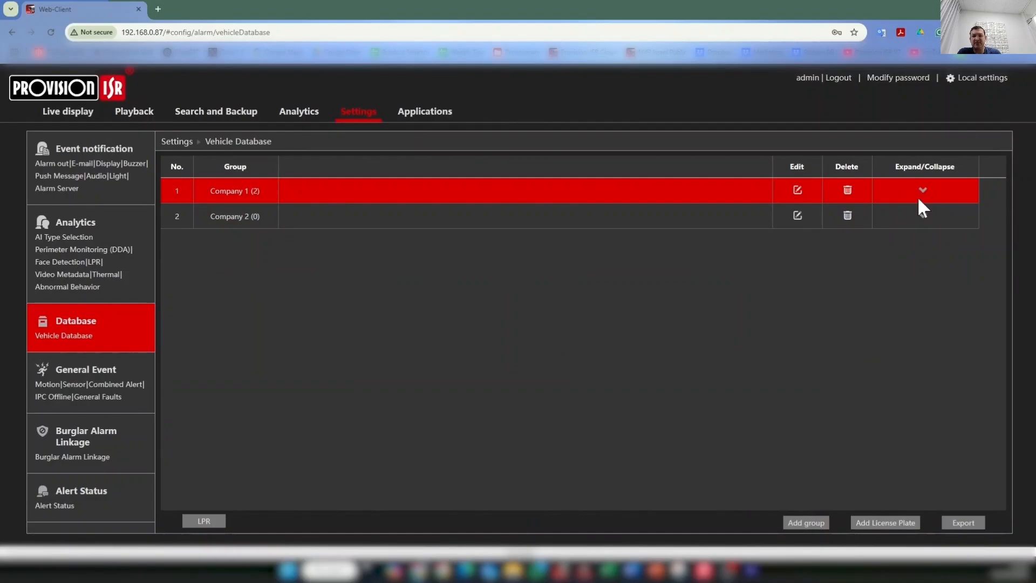
click(923, 218)
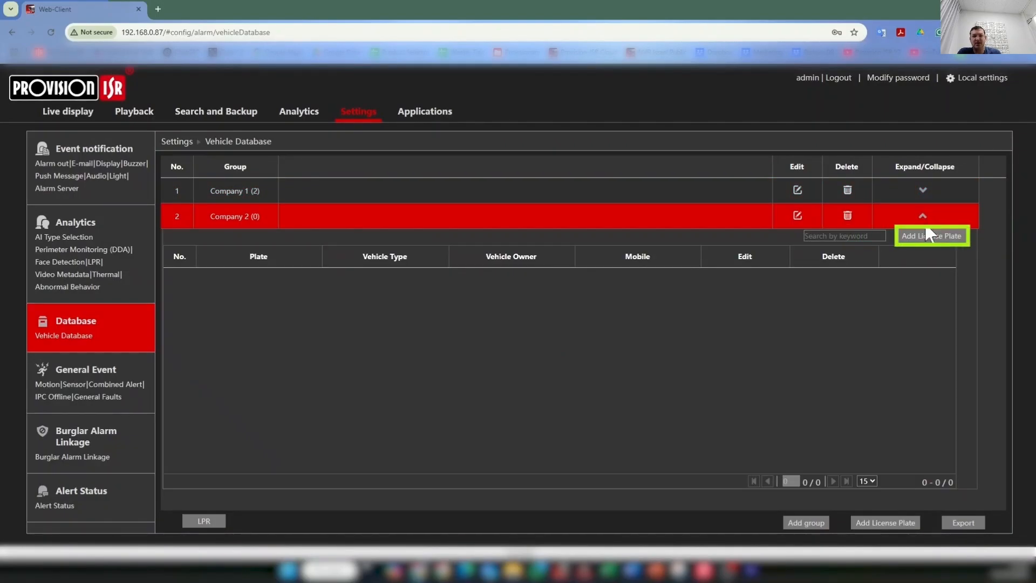
click(926, 238)
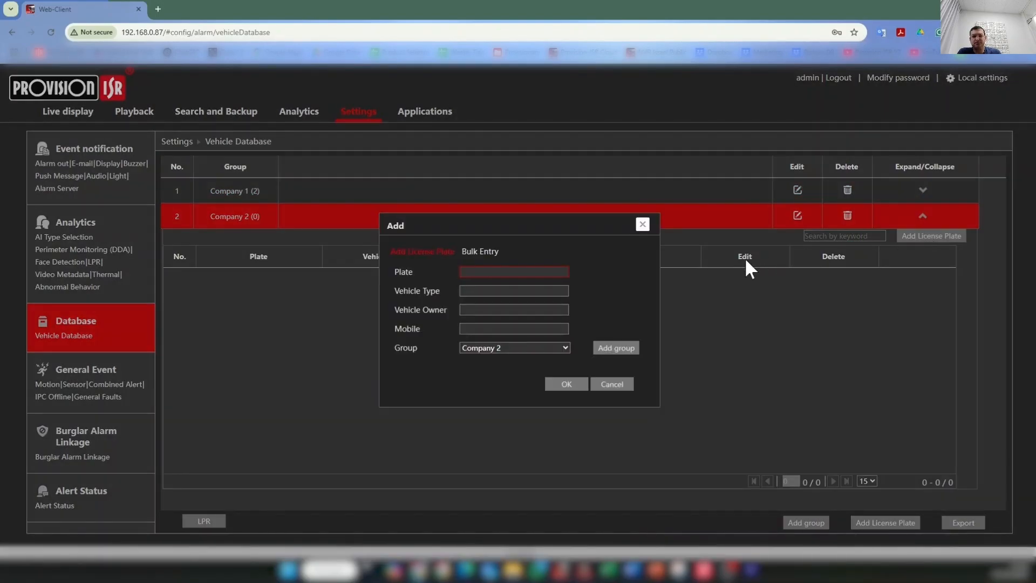
text(4336629)
click(485, 290)
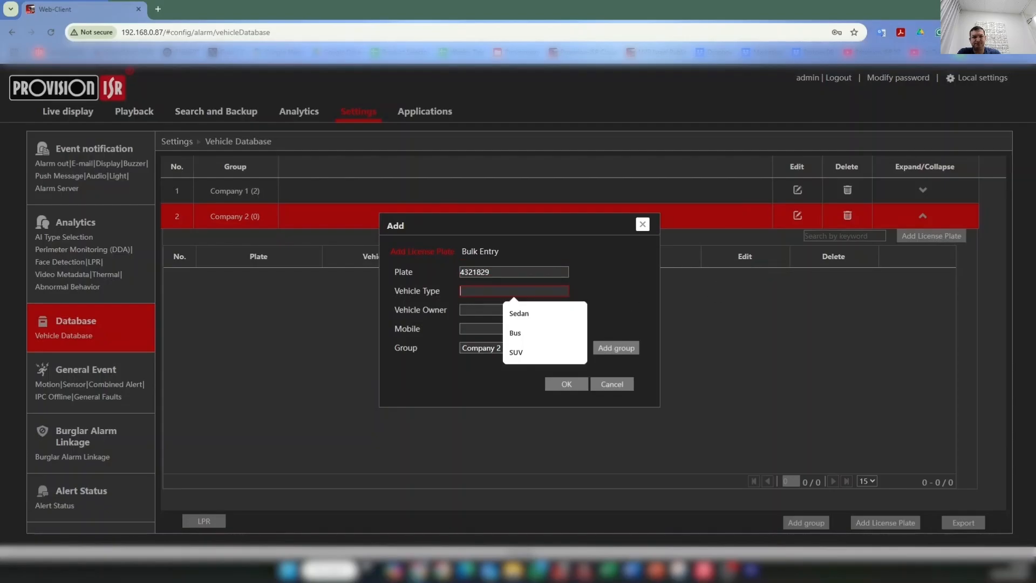
text(SUV)
click(470, 310)
text(Paul)
click(485, 329)
click(564, 384)
click(573, 343)
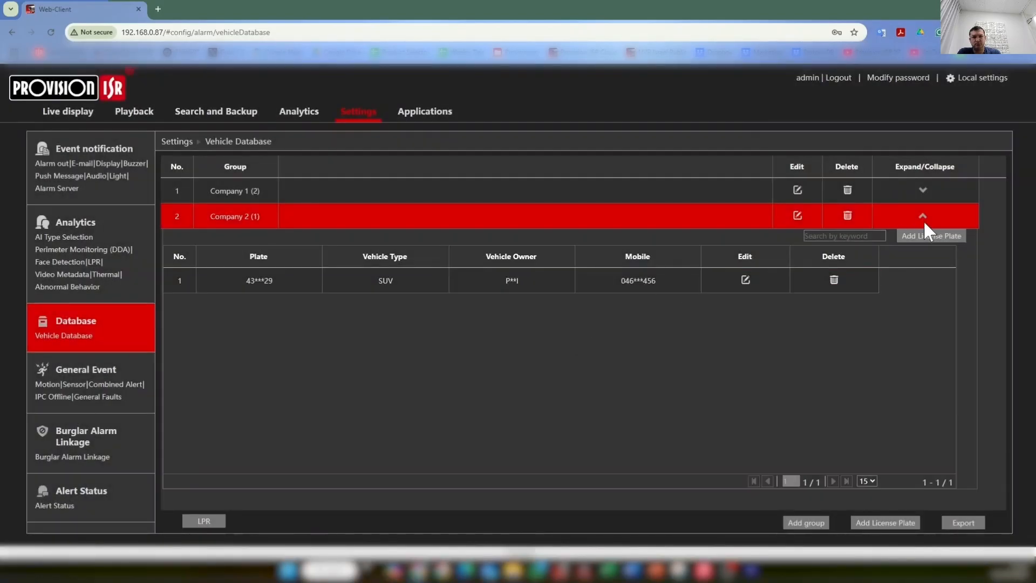
click(923, 217)
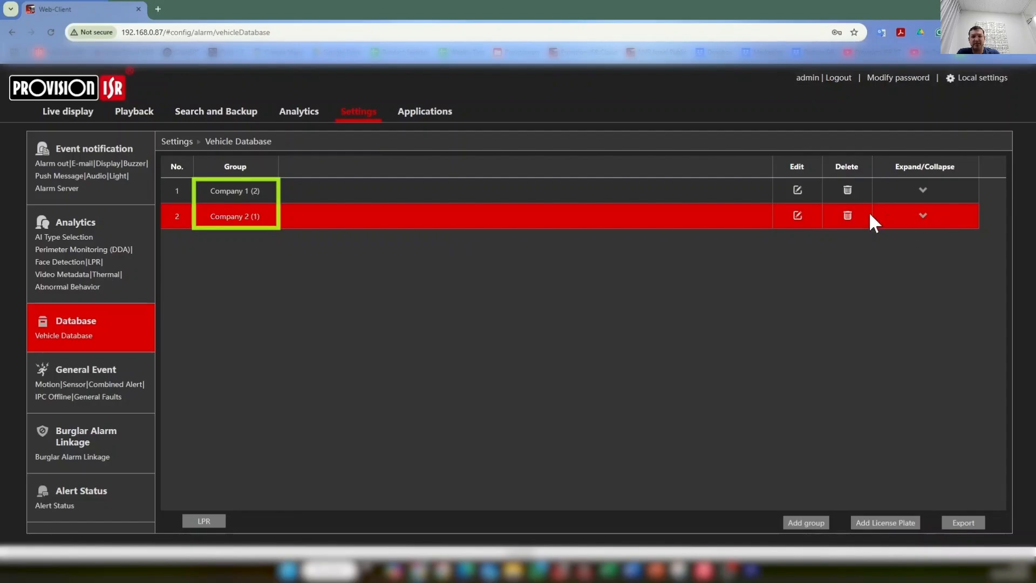
Step: Return to Parking Lot Management and open Company 1's Parking Options list
click(442, 118)
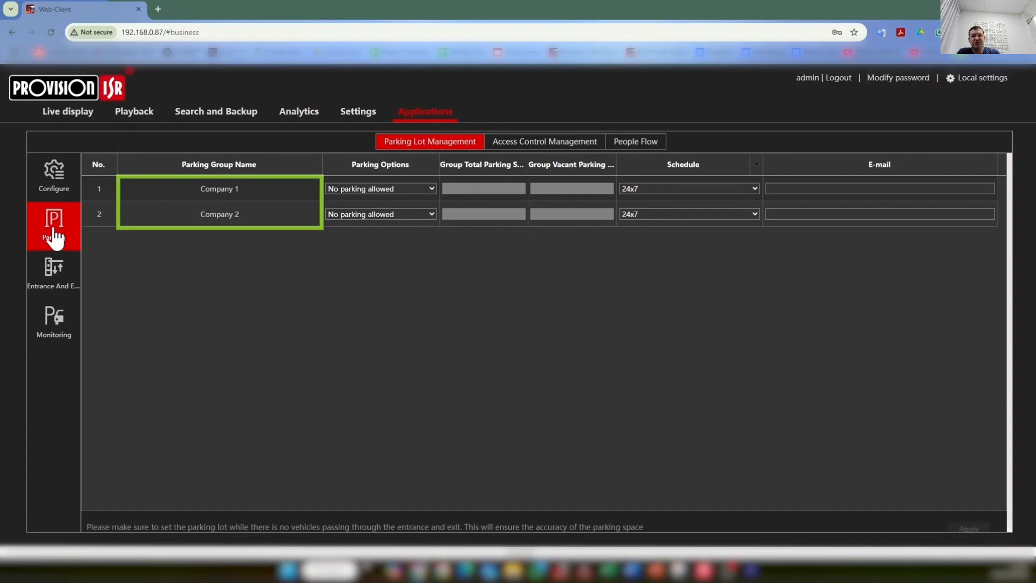
click(356, 189)
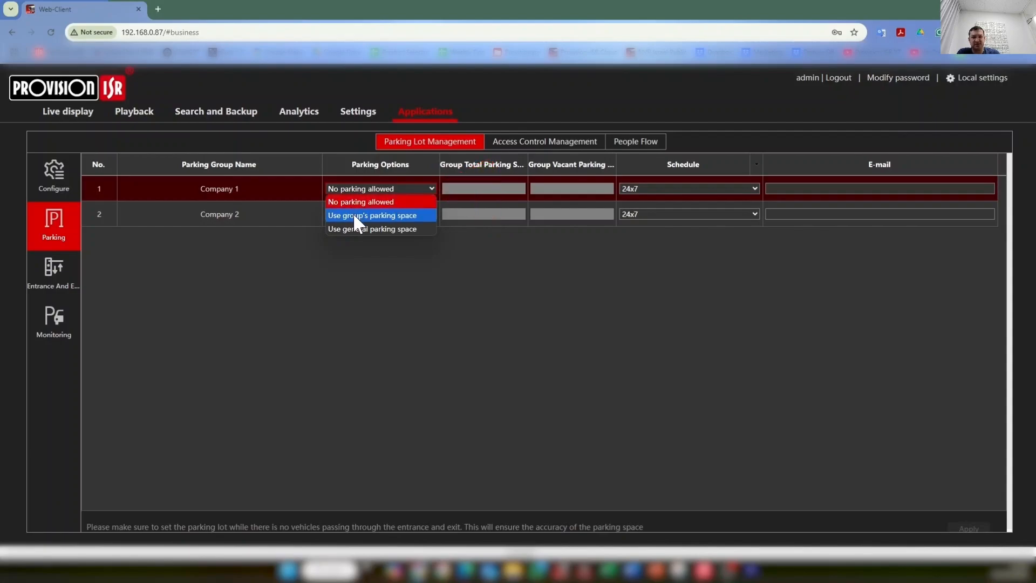
Step: Set Company 1 to use its group's parking space, with 1 total space and a 24x7 schedule
click(353, 215)
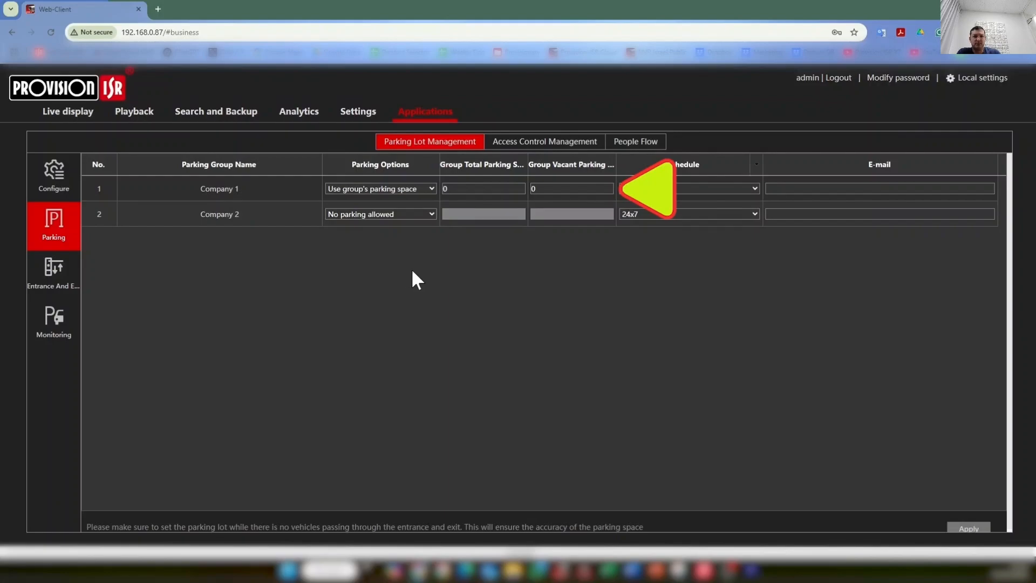
double_click(446, 189)
text(1)
click(452, 259)
click(712, 189)
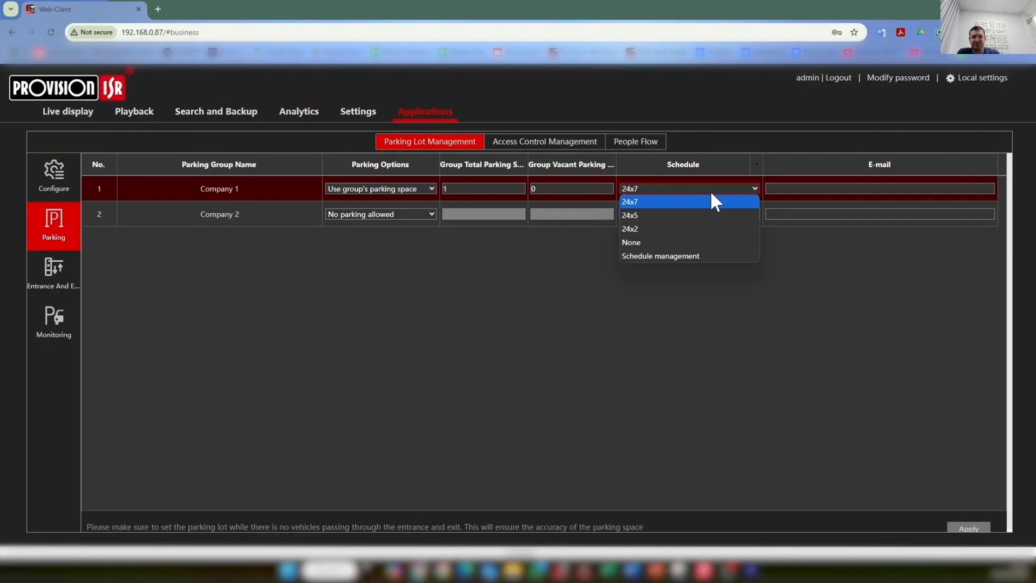
click(705, 201)
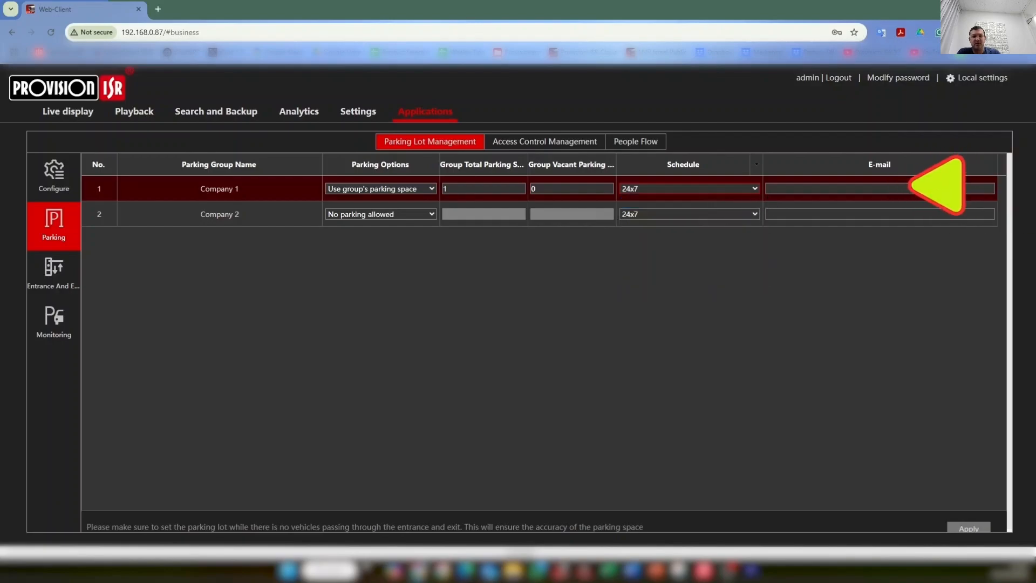
click(880, 189)
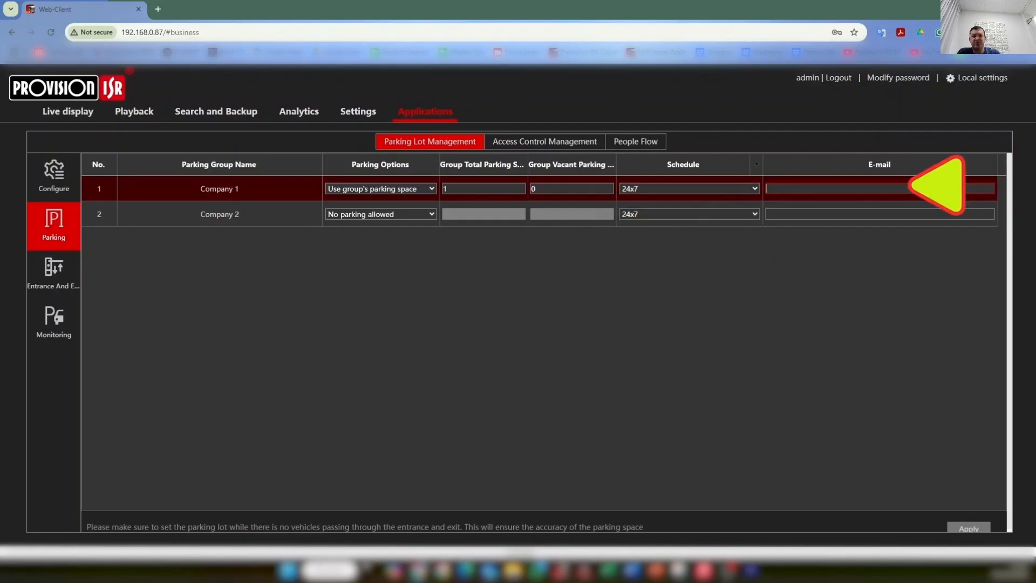
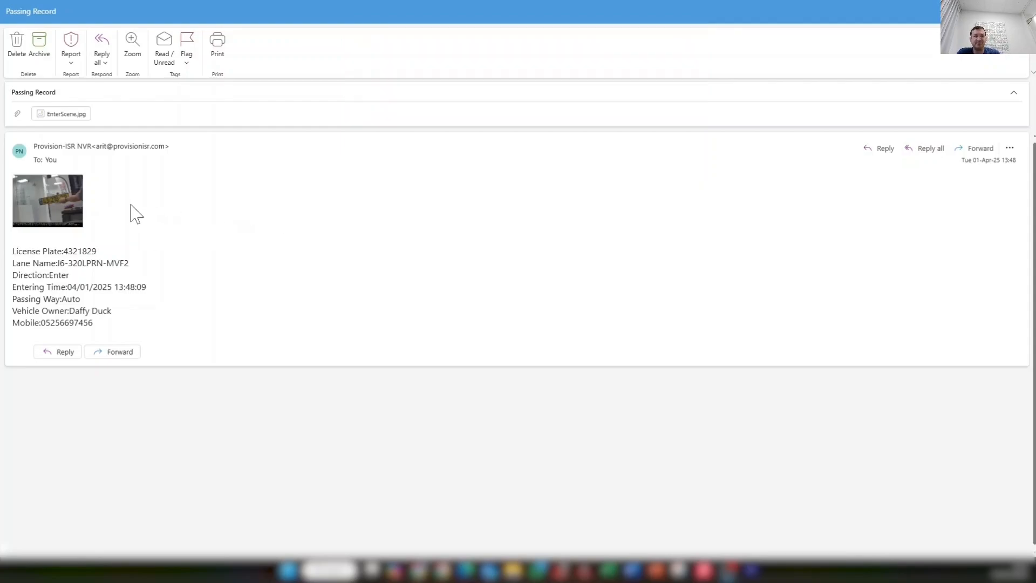
Step: Enter the notification e-mail address in Company 1's E-mail field
click(58, 204)
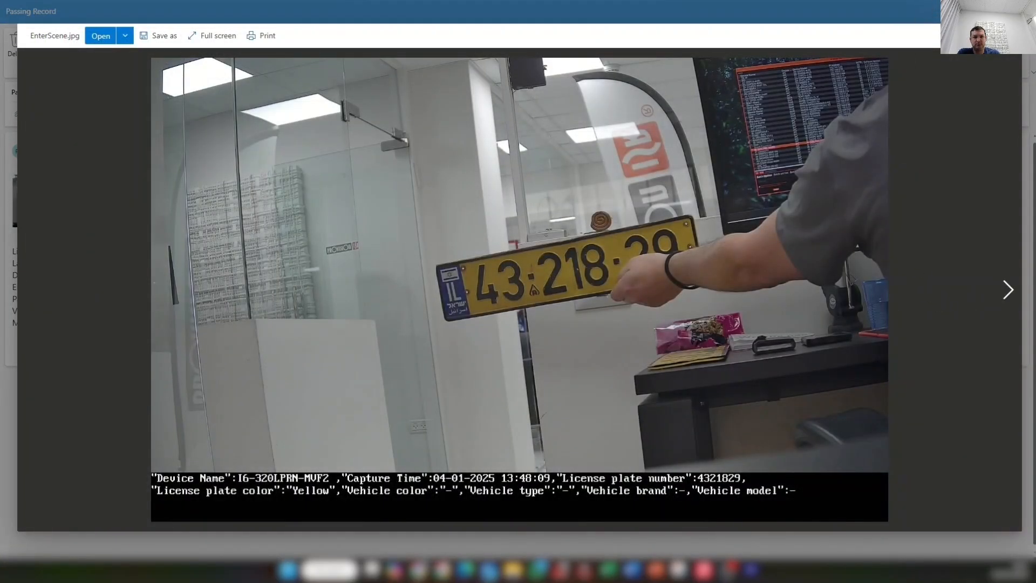
click(1008, 55)
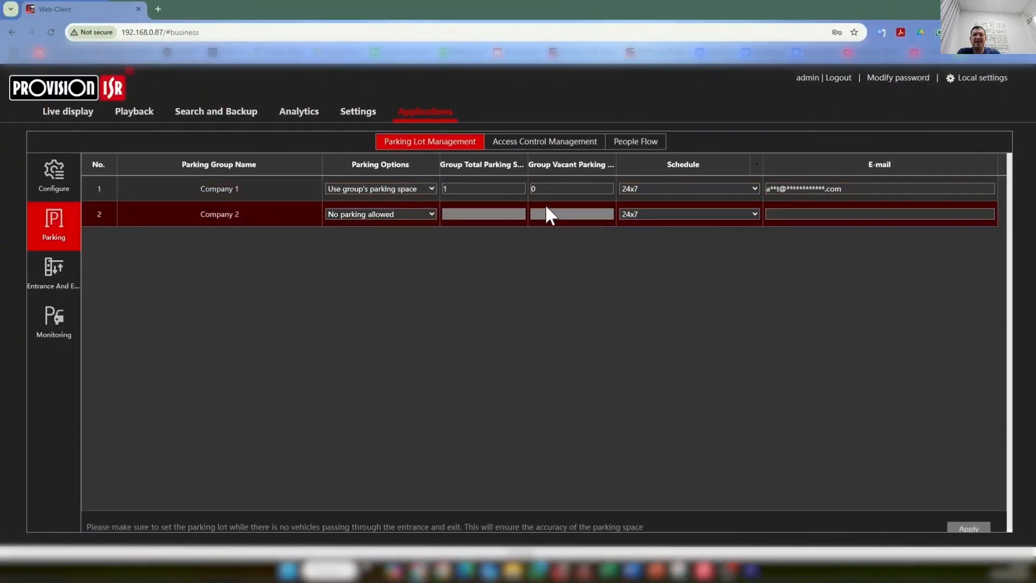
Step: Give Company 2 the general parking space with a 24x5 schedule and apply the parking settings
click(409, 214)
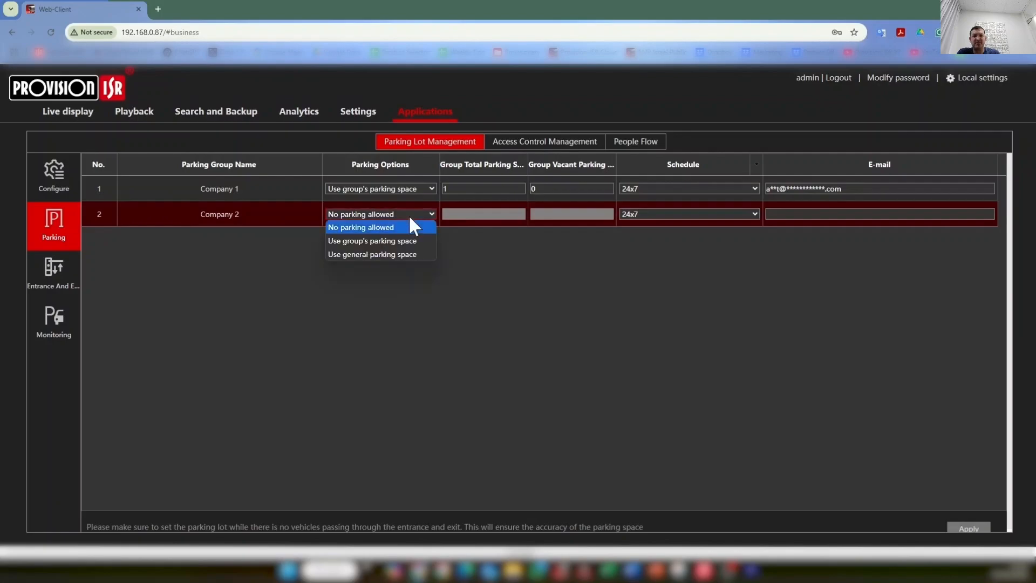
click(417, 252)
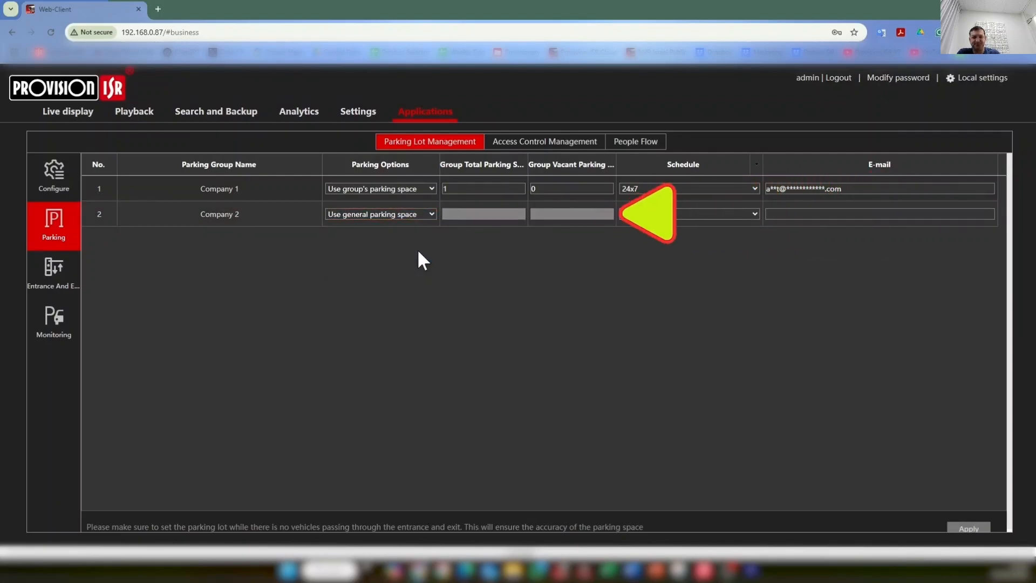
click(639, 213)
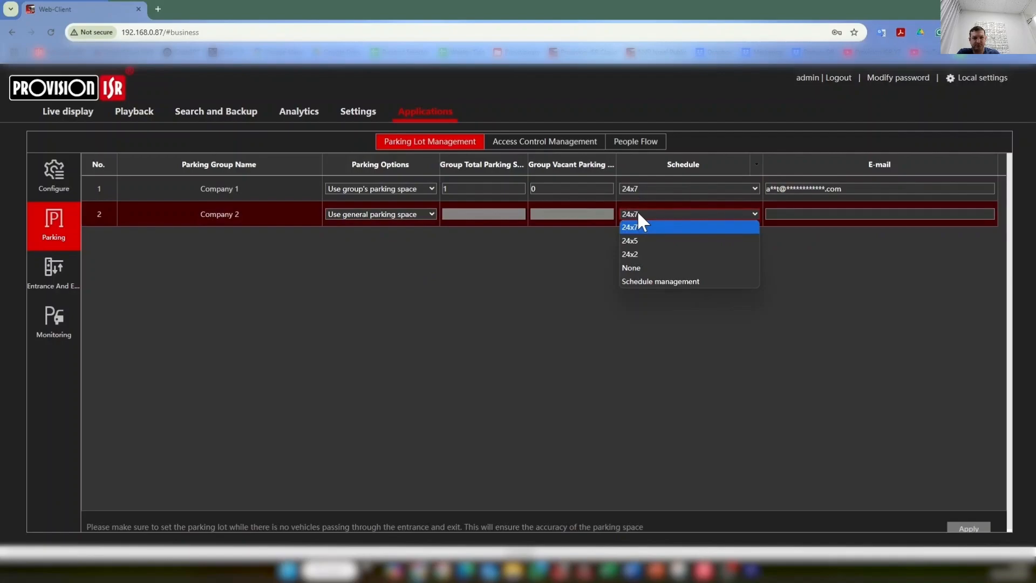
click(630, 240)
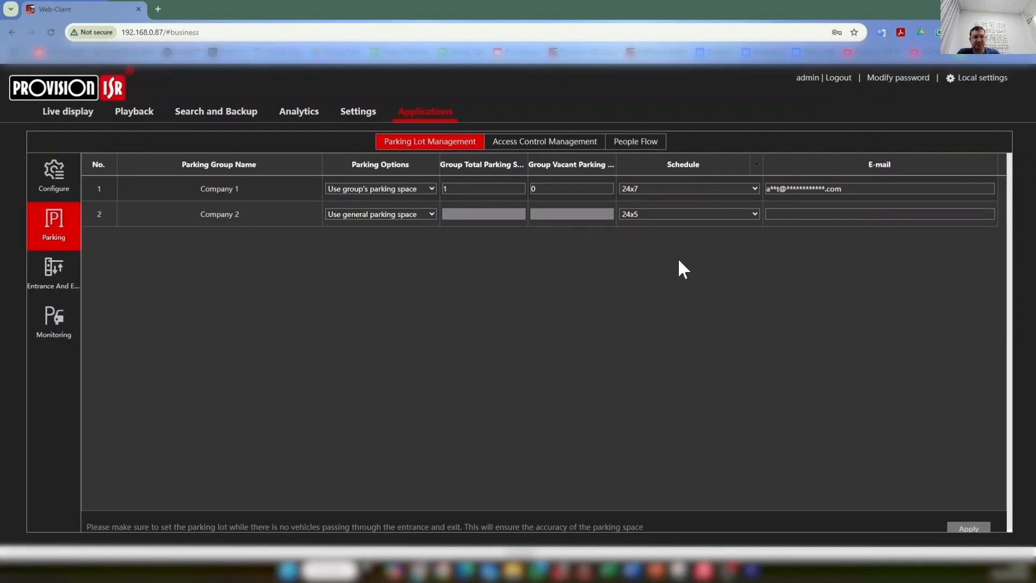
click(968, 527)
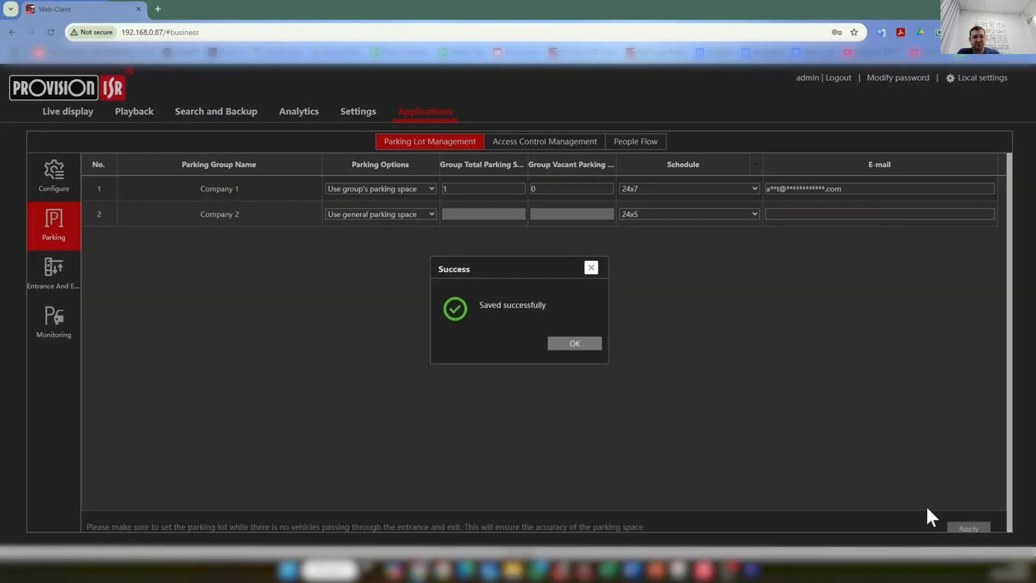
click(575, 343)
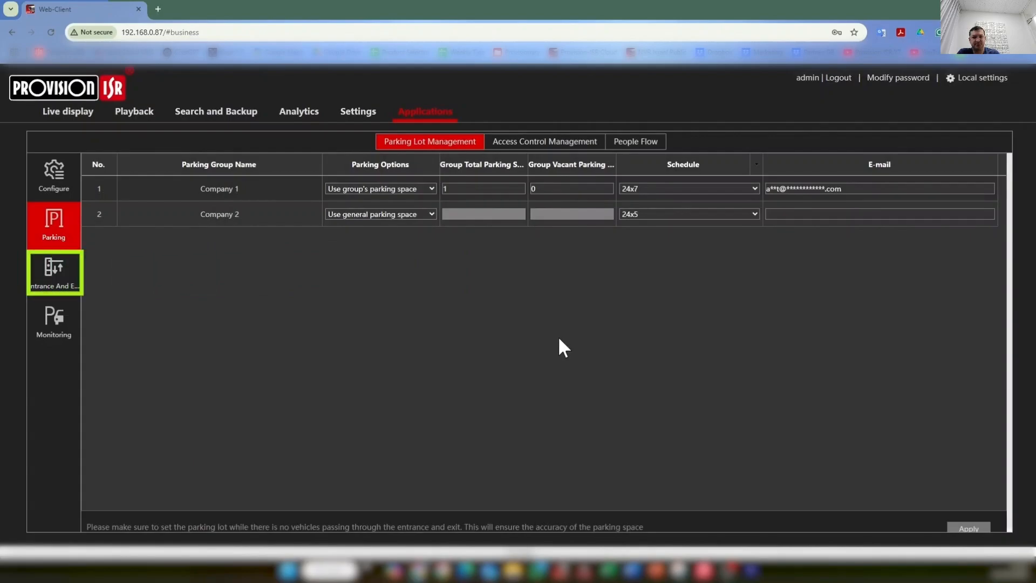
Step: On the Entrance And Exit page, set lane I6-320LPRN-MVF2's direction to Enter
click(64, 285)
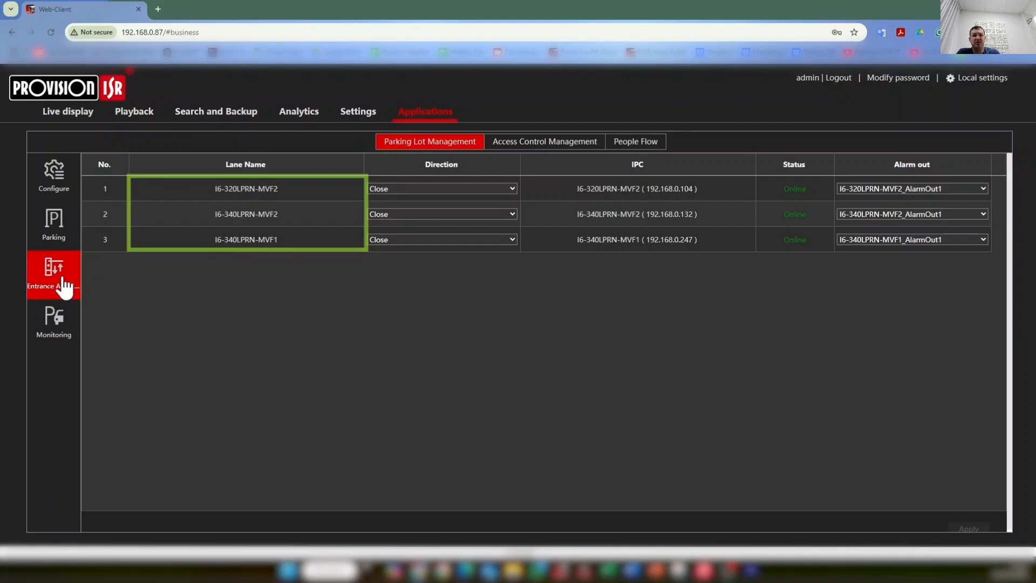
click(399, 188)
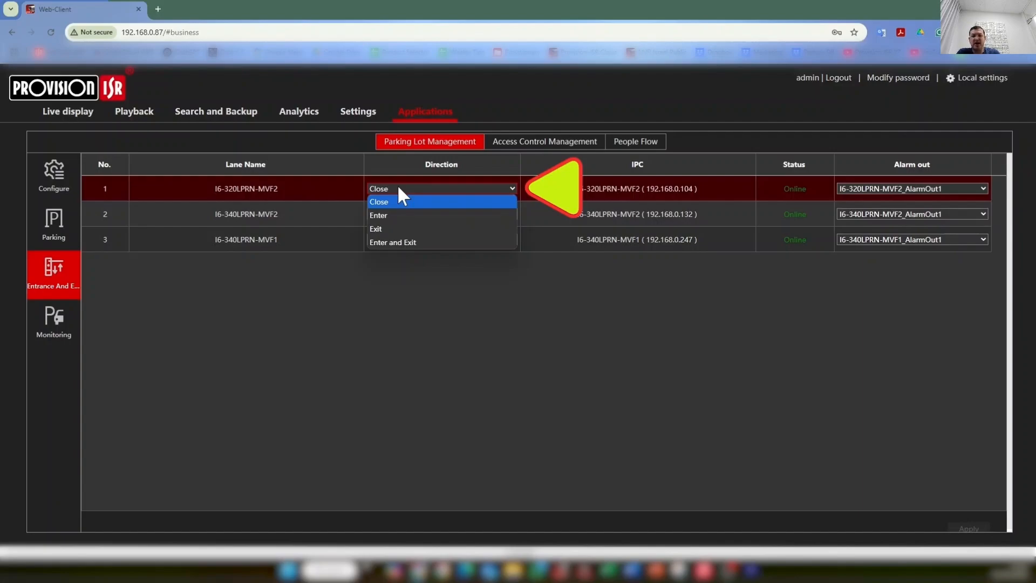
click(390, 215)
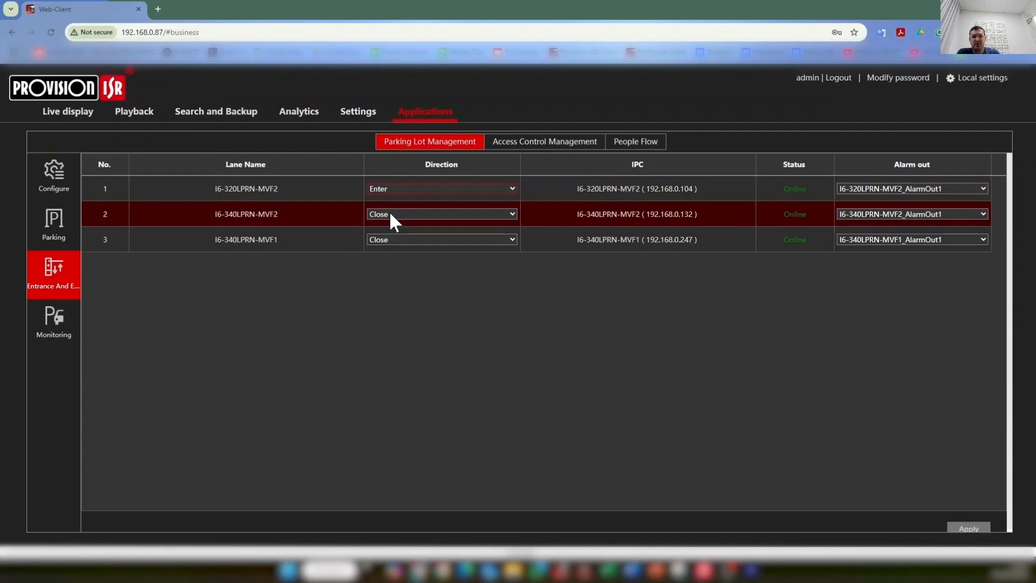
click(853, 190)
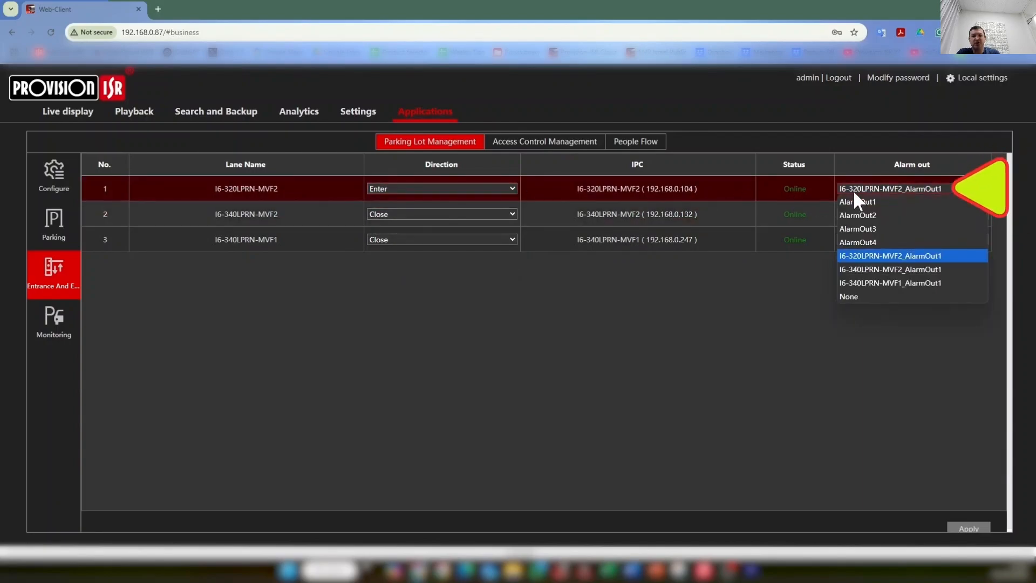
Step: Set the second lane, I6-340LPRN-MVF2, to Exit, leaving its alarm output as it was
click(905, 184)
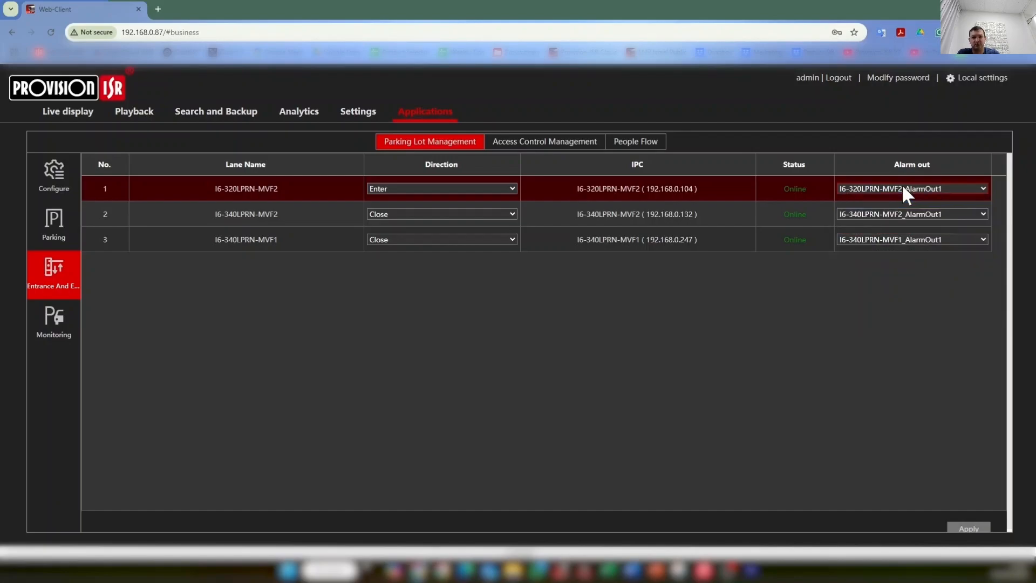
click(485, 212)
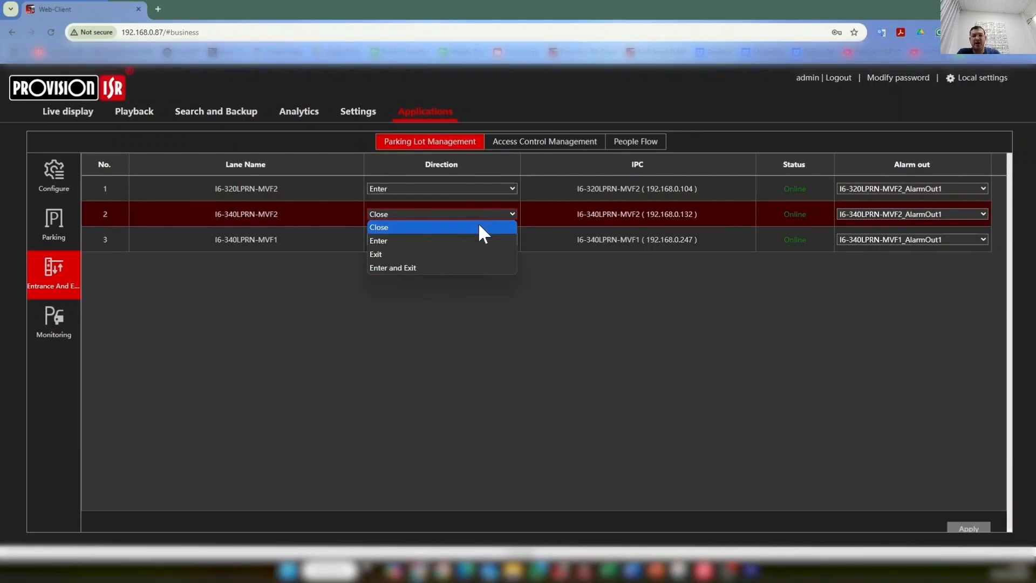
click(470, 255)
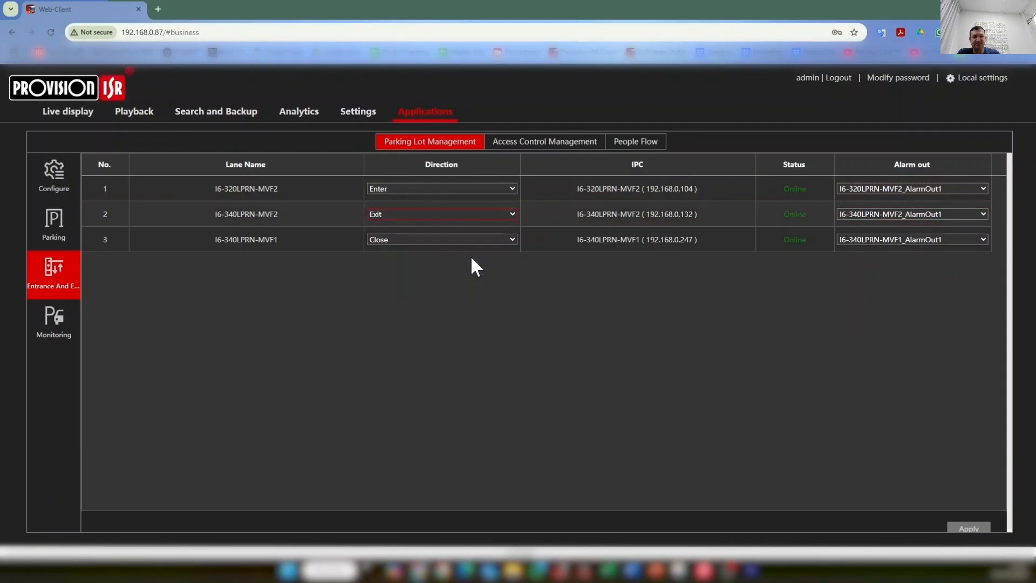
click(864, 213)
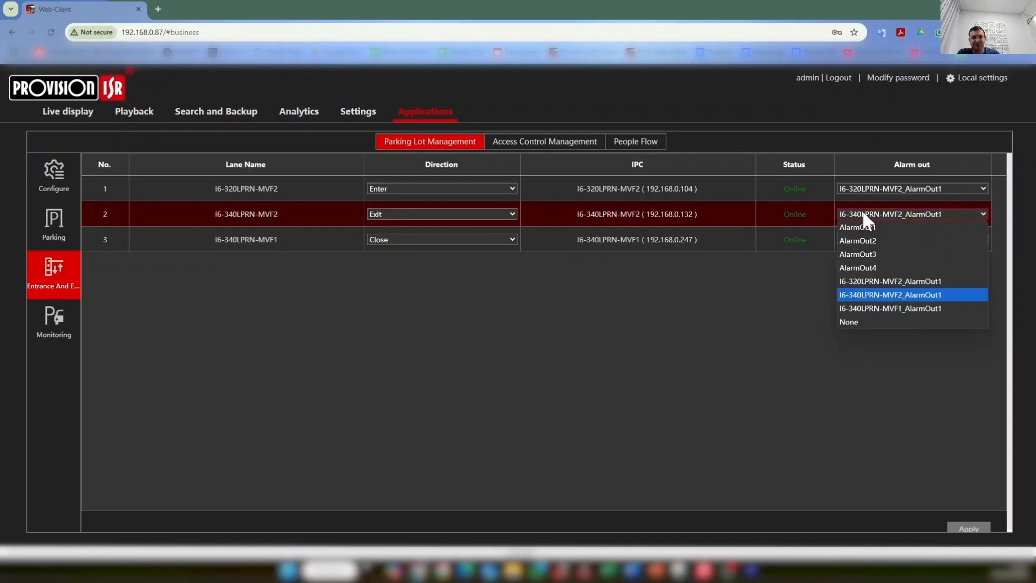
click(863, 214)
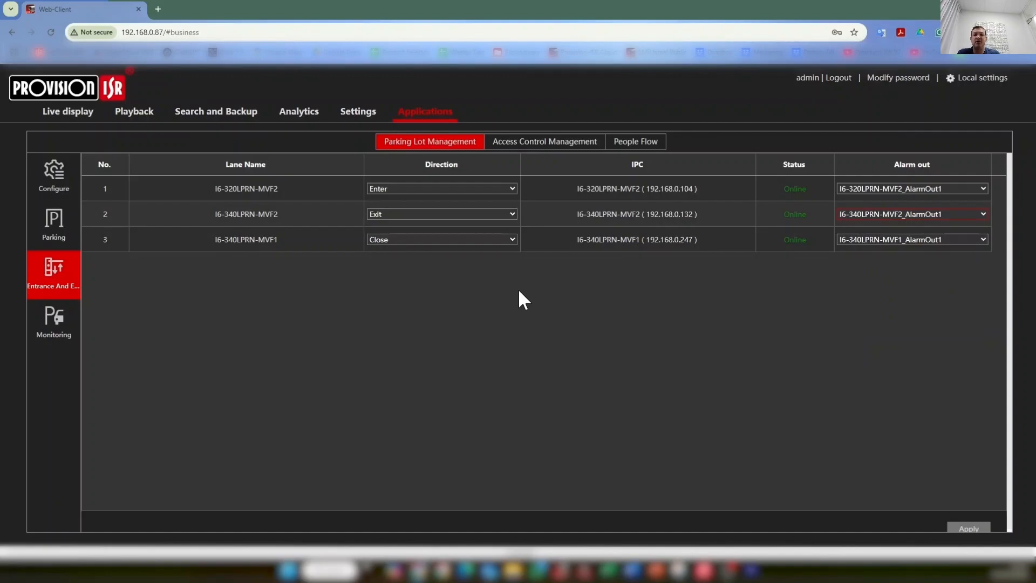
click(584, 345)
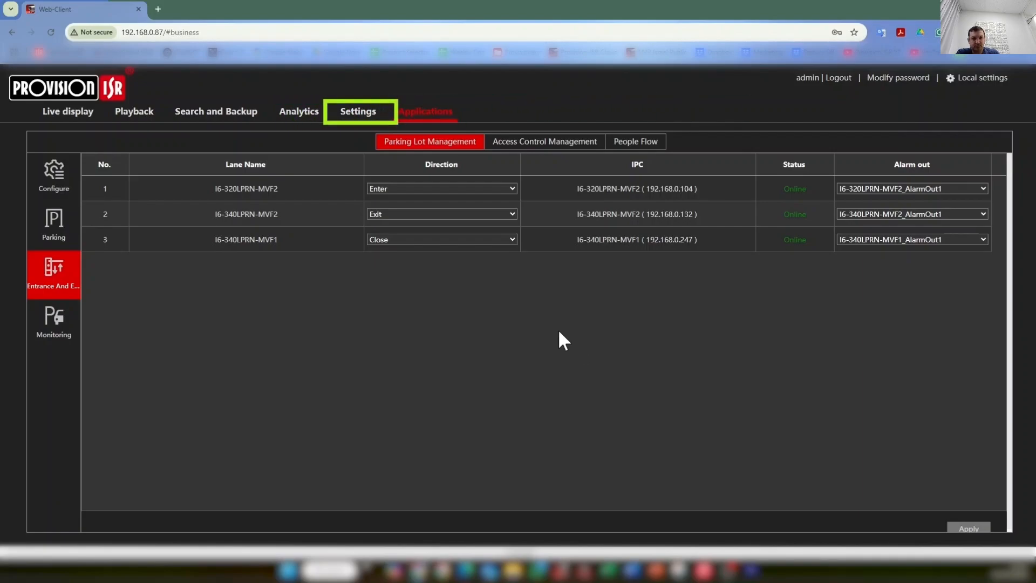
Step: Check the LPR Detection and Recognition tabs under Events and Analytics, then return to Applications
click(358, 115)
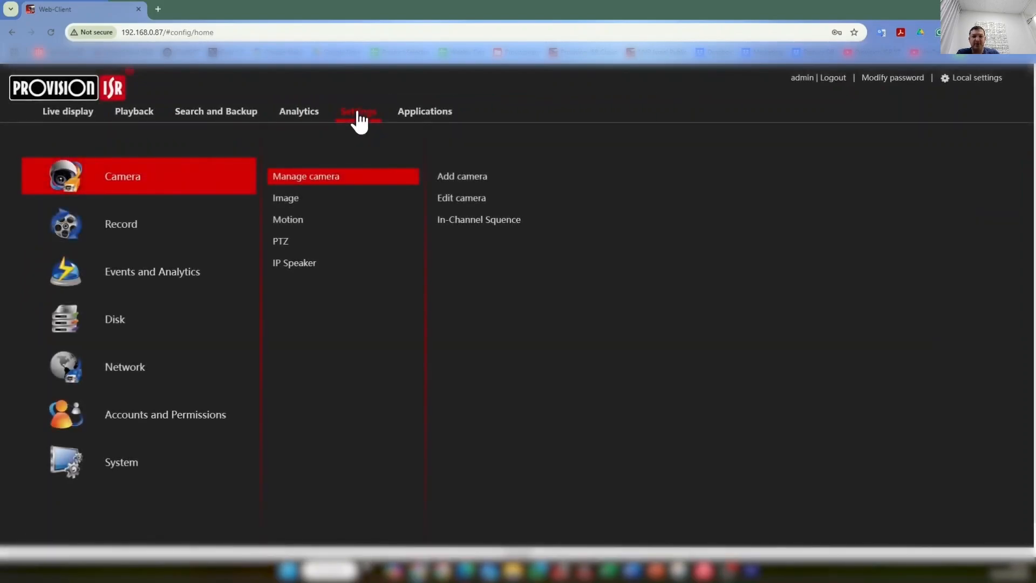
click(193, 272)
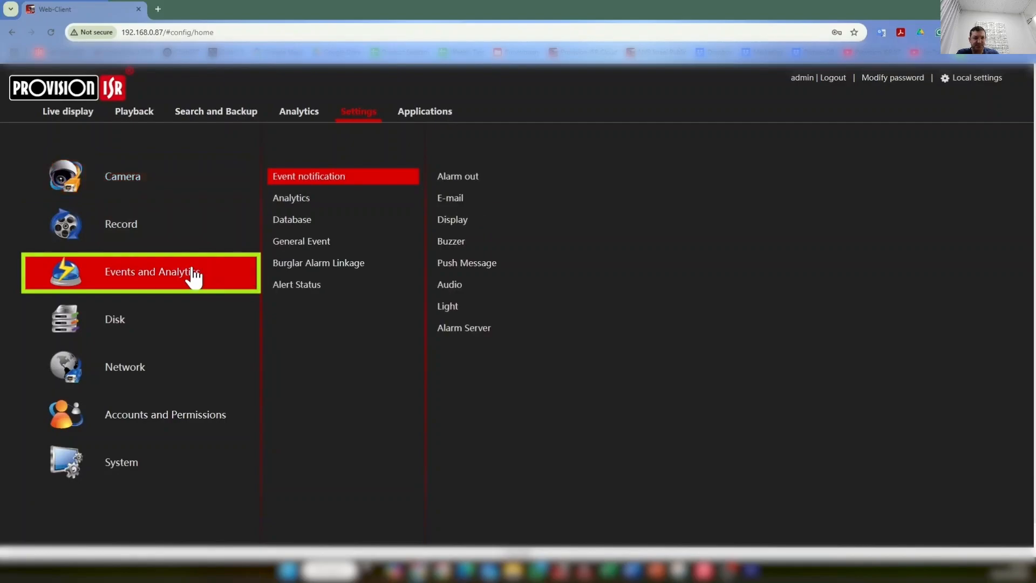
click(291, 200)
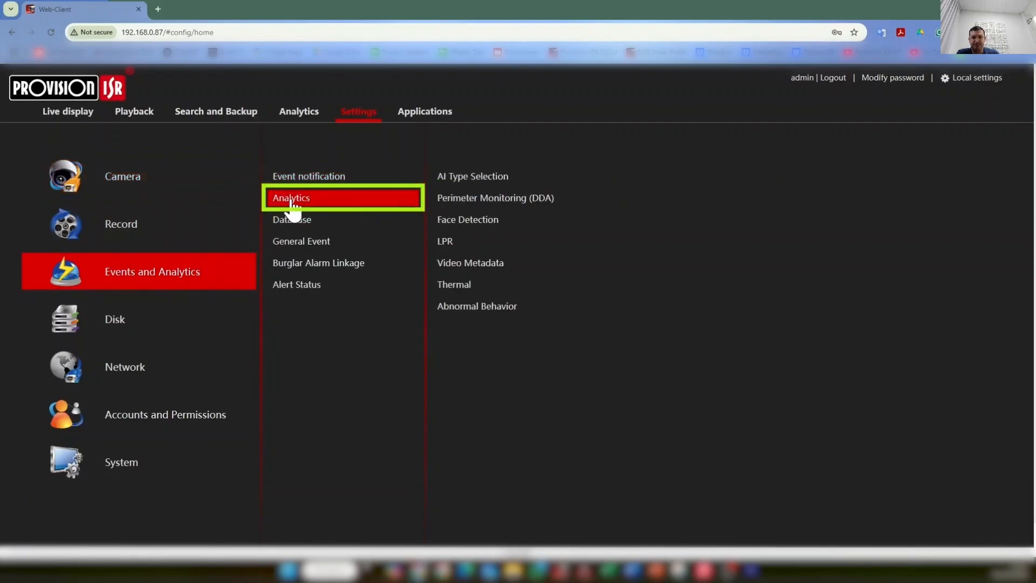
click(444, 243)
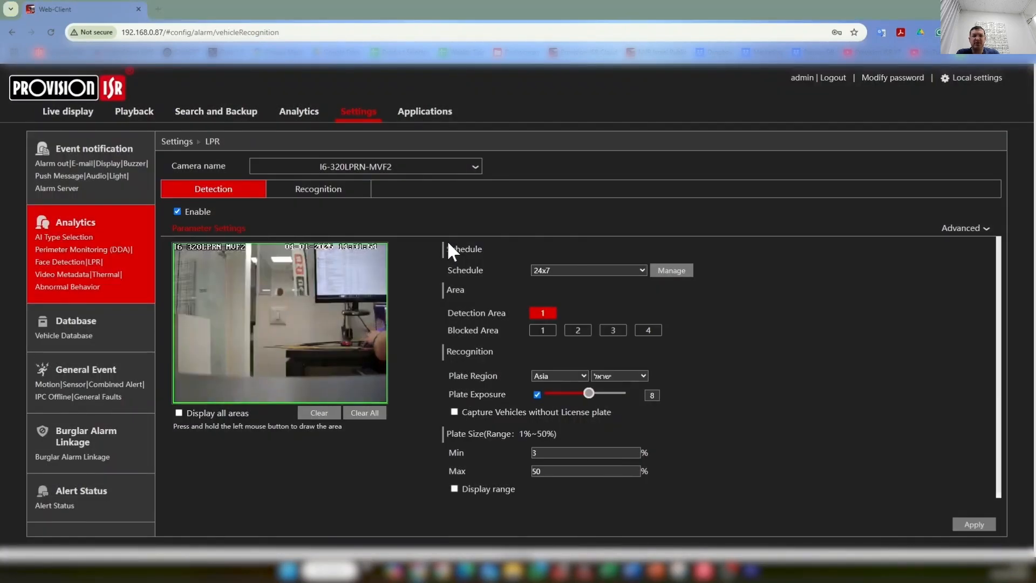
click(339, 194)
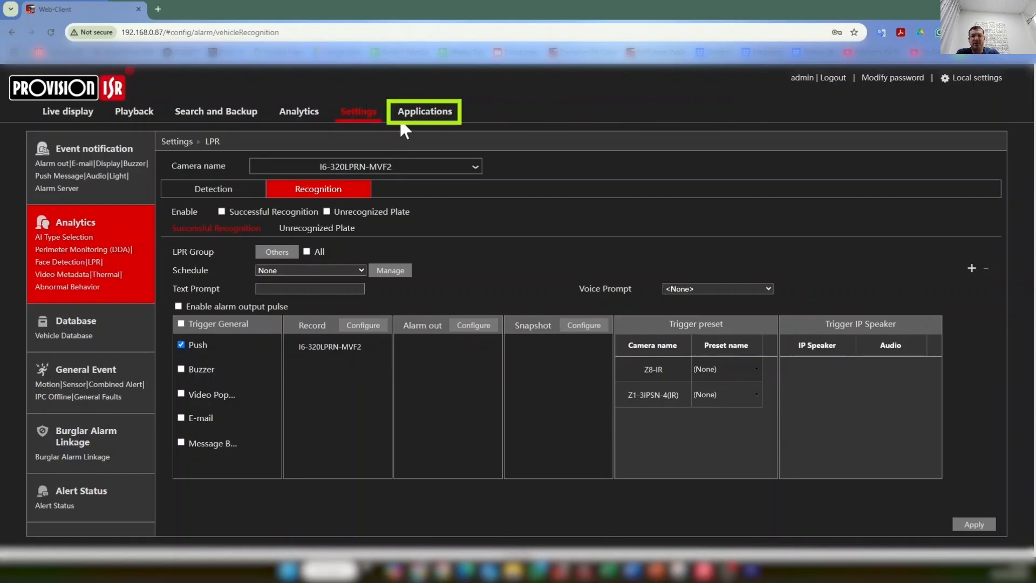
click(414, 120)
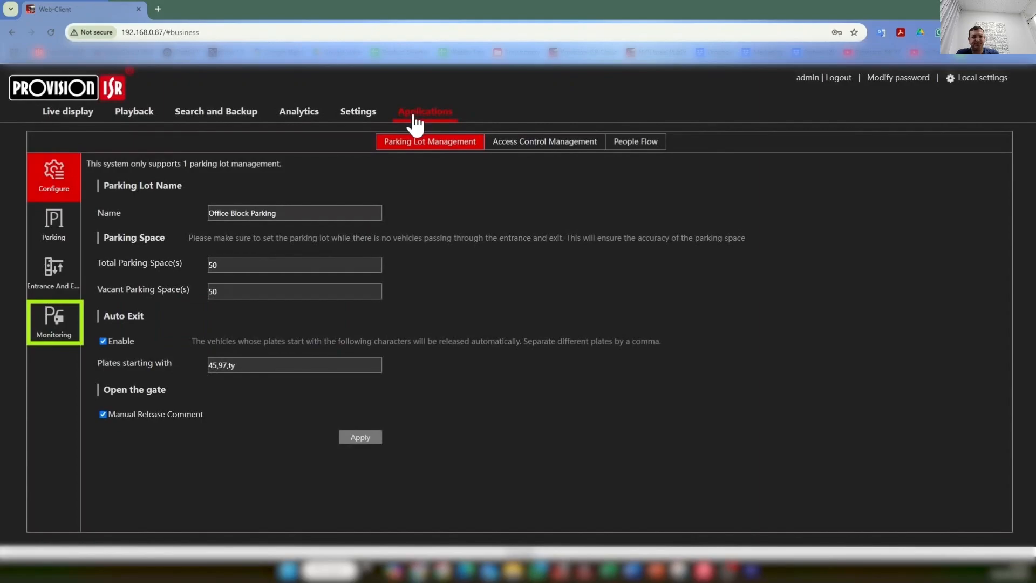
Step: Open Office Block Parking's Monitoring page with its entry/exit records
click(55, 323)
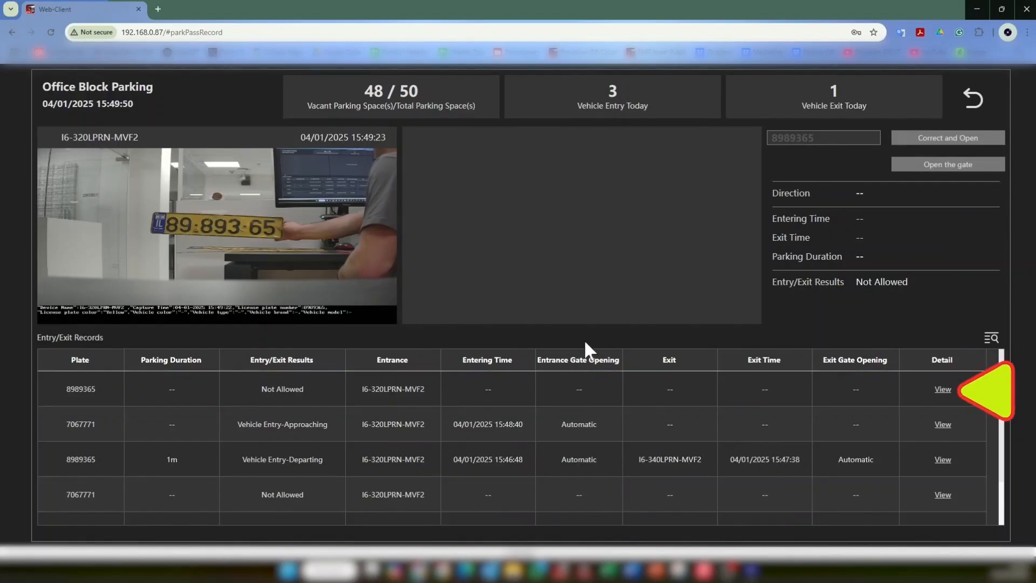
click(943, 390)
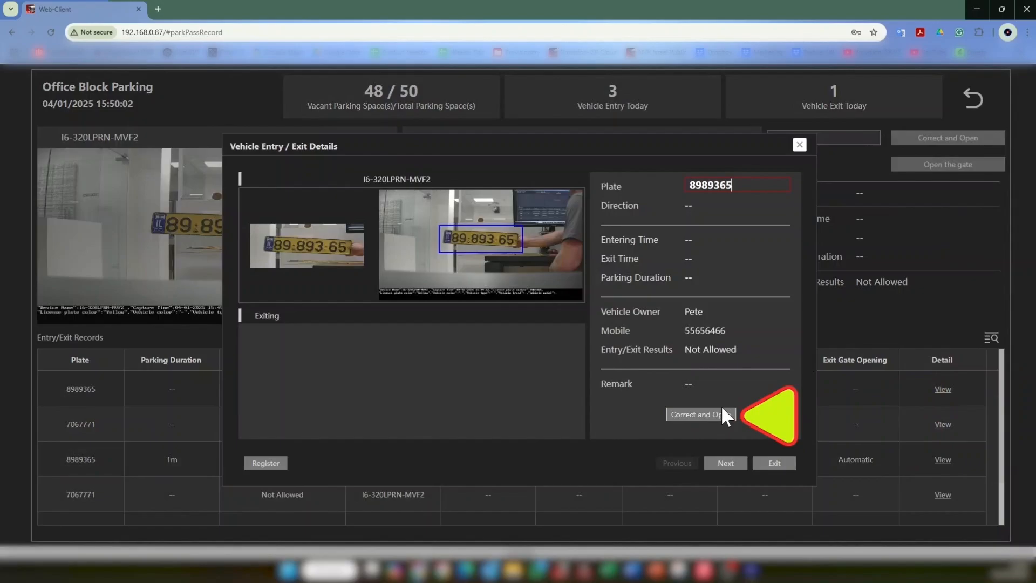
click(701, 415)
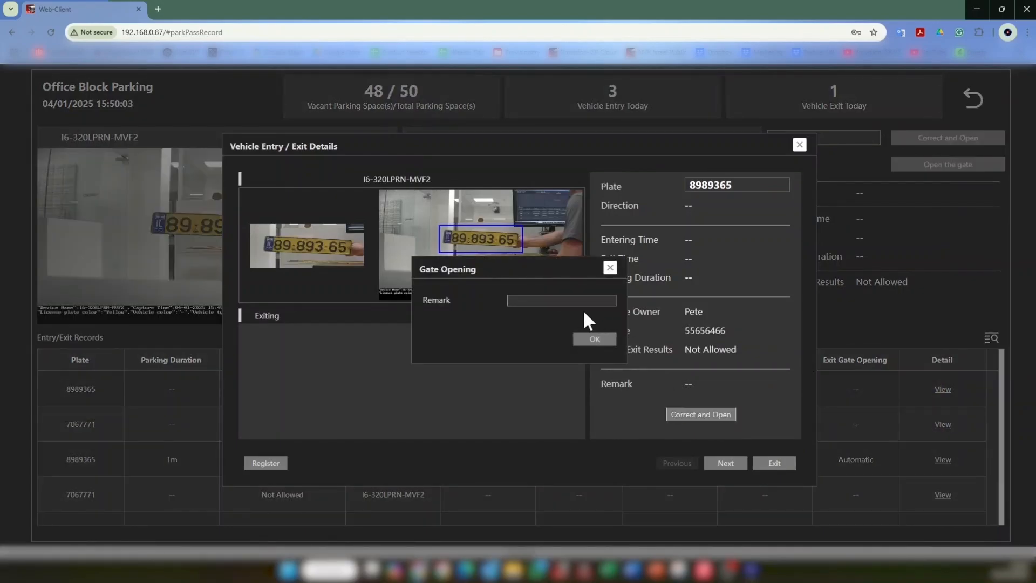
click(572, 300)
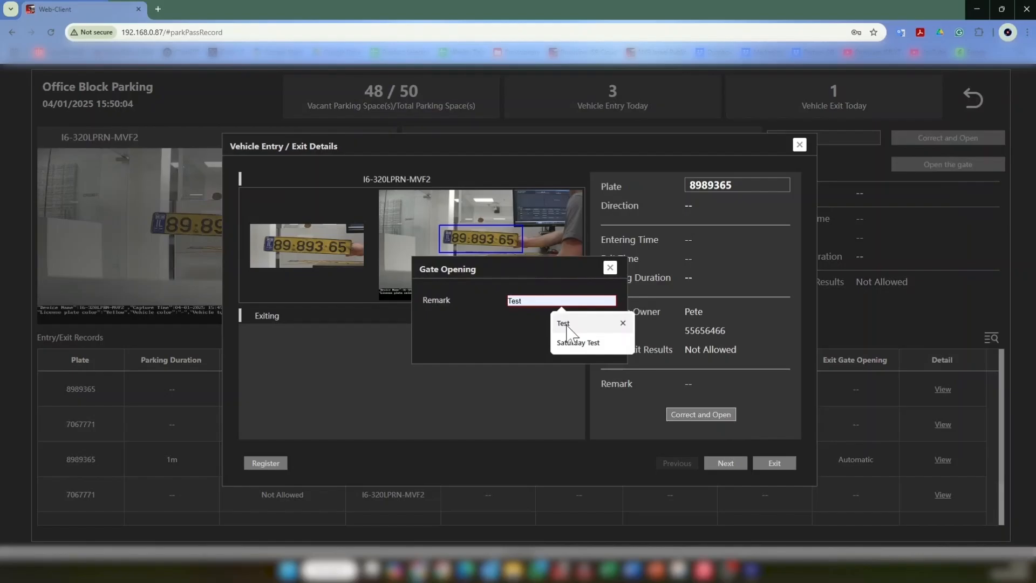
click(564, 324)
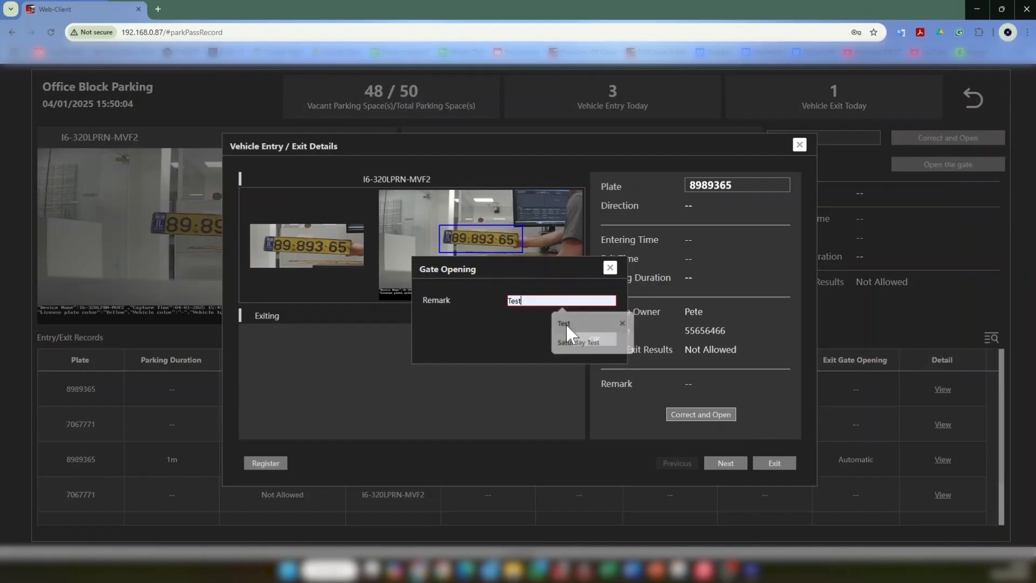
click(580, 345)
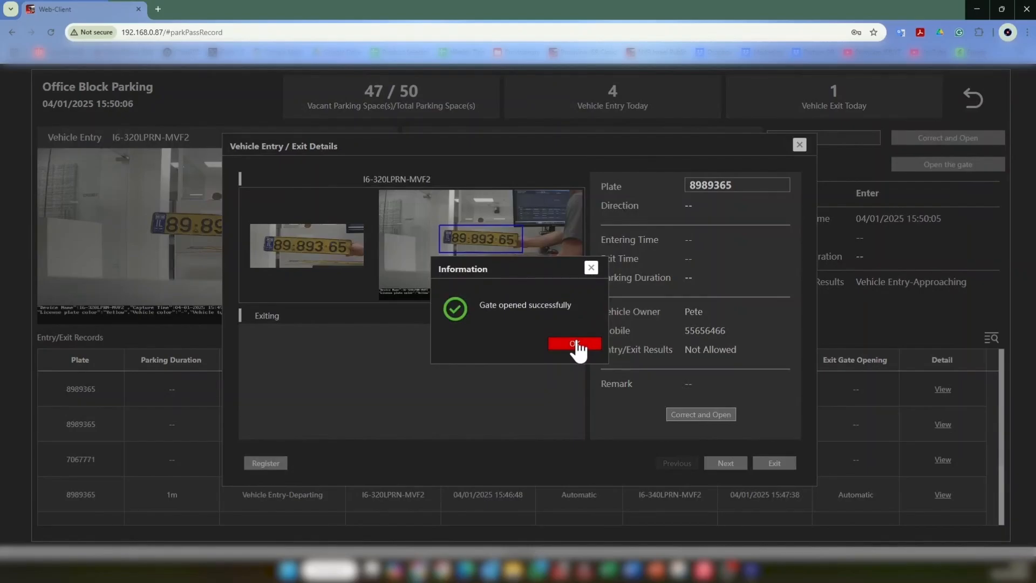
click(575, 343)
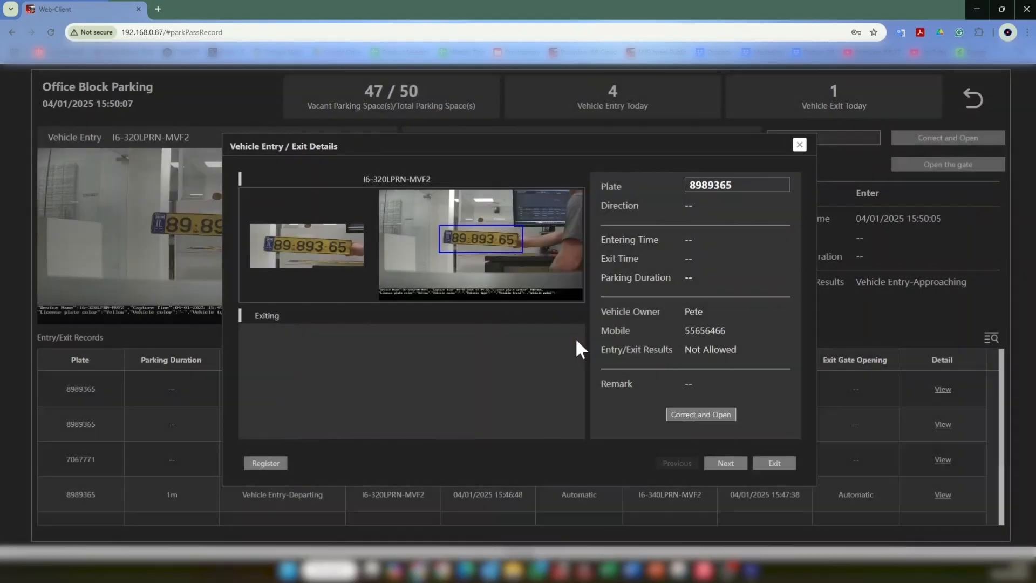
Step: Close the Vehicle Entry / Exit Details dialog and open the Analytics entry/exit record search
click(802, 149)
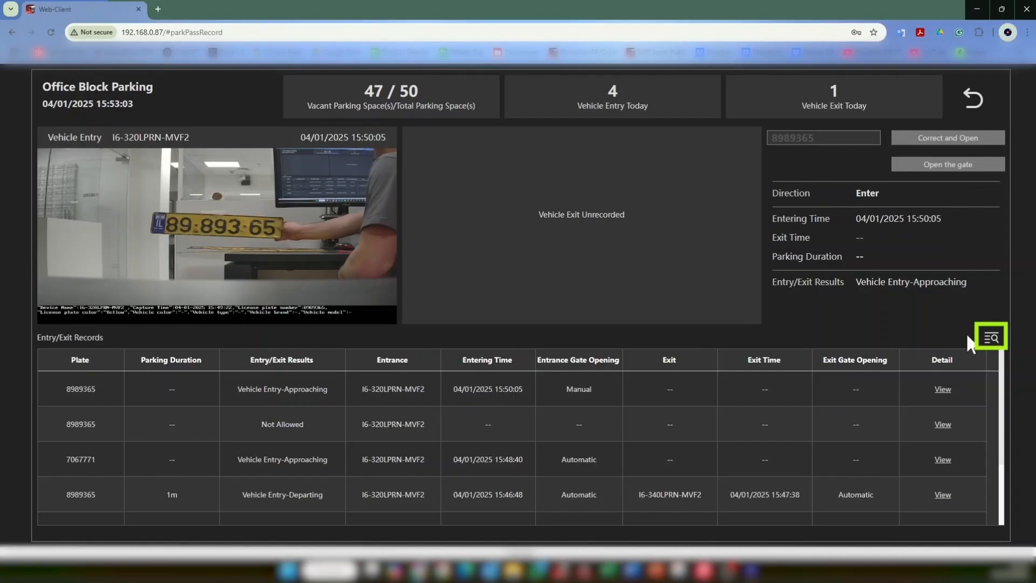
click(991, 339)
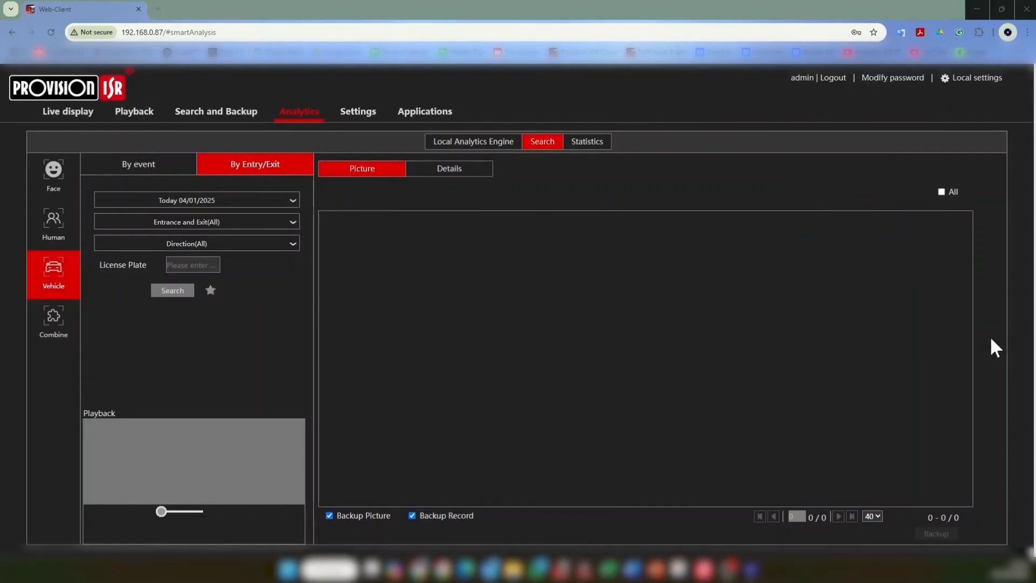
click(286, 222)
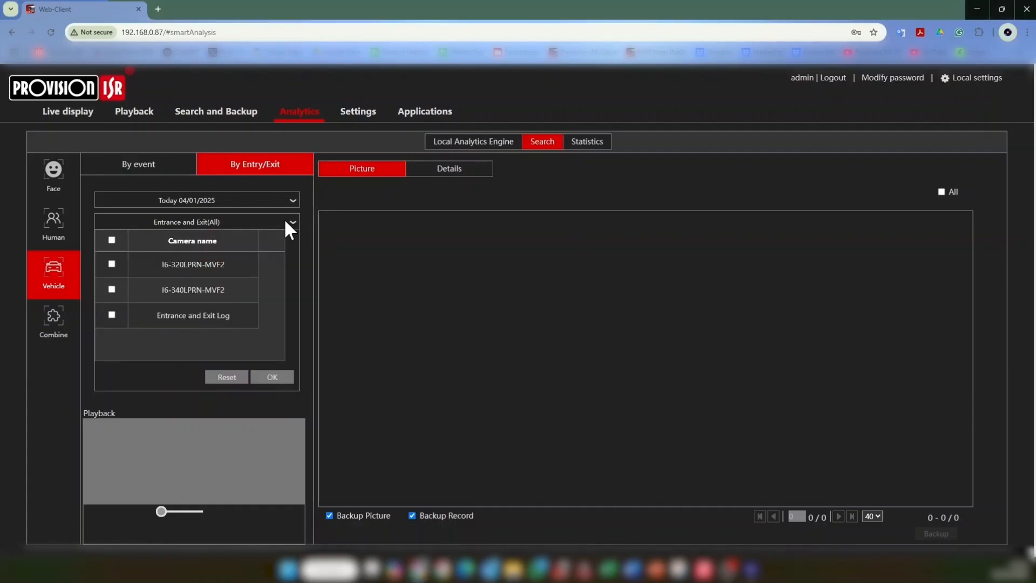
click(285, 221)
click(281, 241)
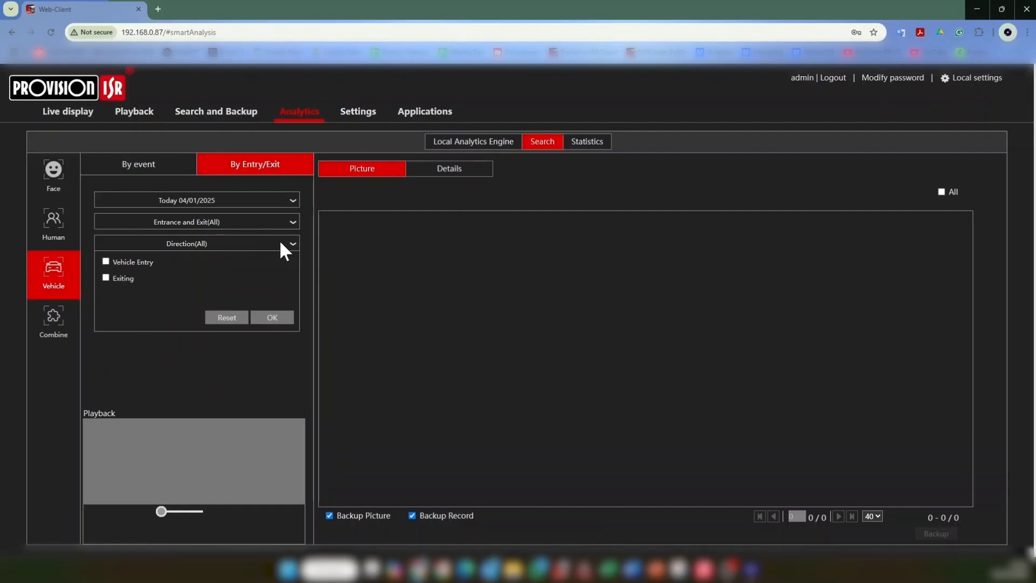
click(279, 241)
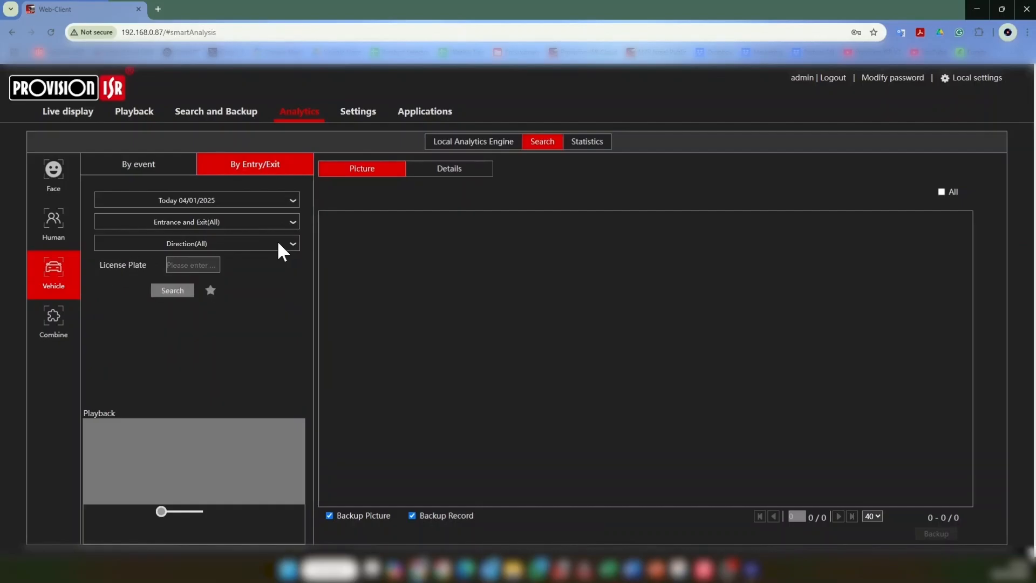
Step: Search today's entry/exit records and inspect the 15:50:05 manual entry snapshot's details
click(181, 294)
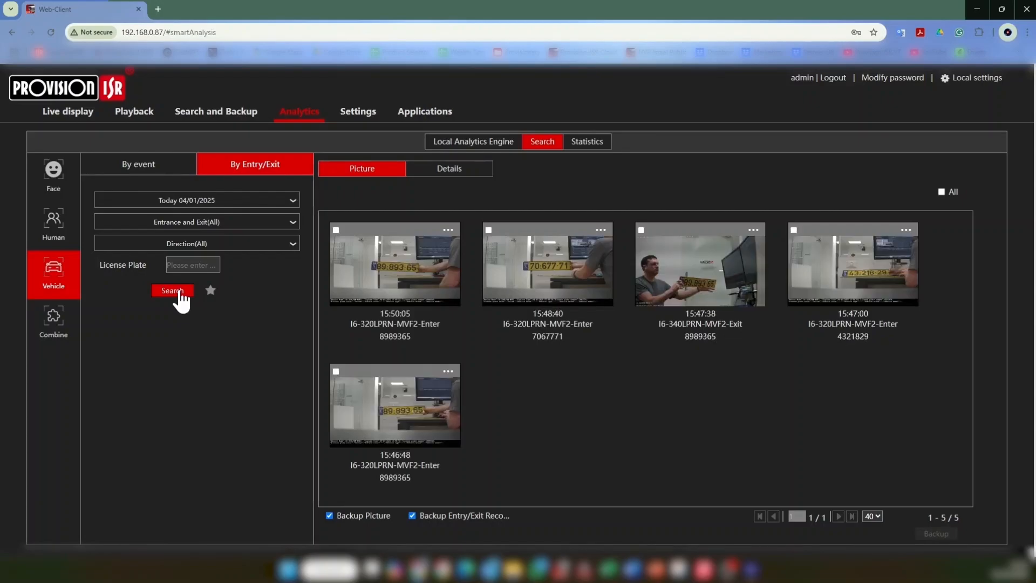
click(449, 230)
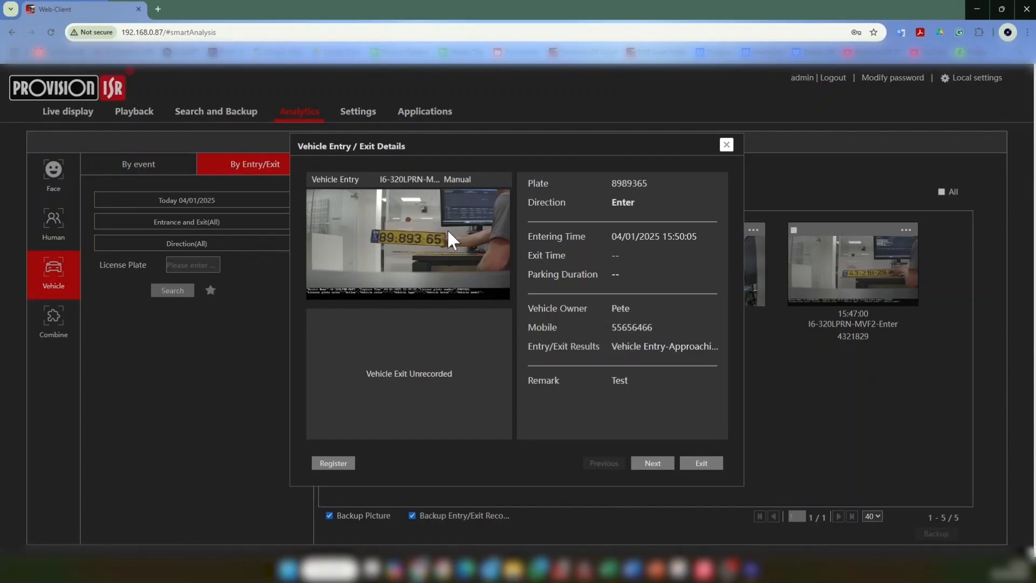
click(728, 143)
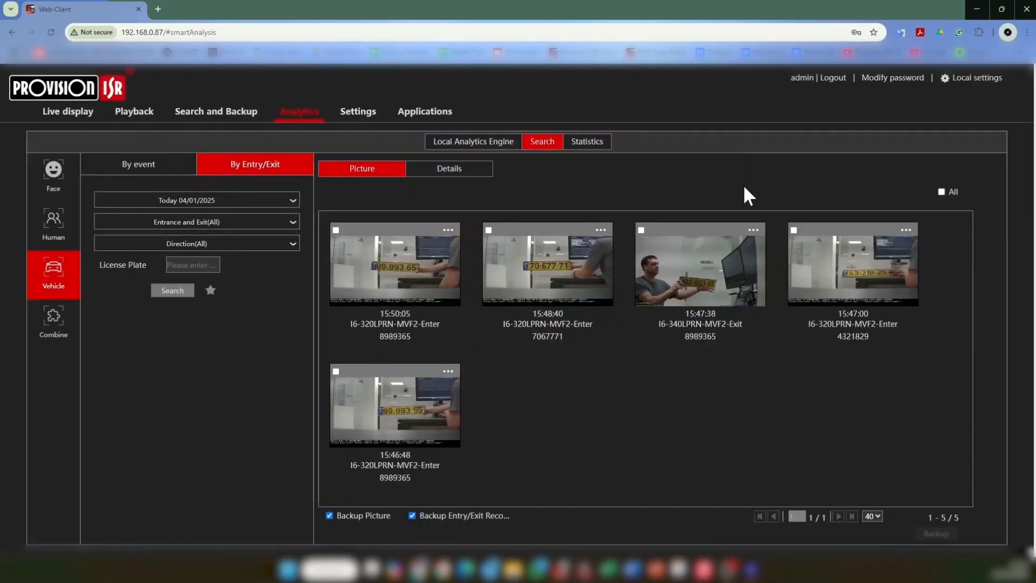